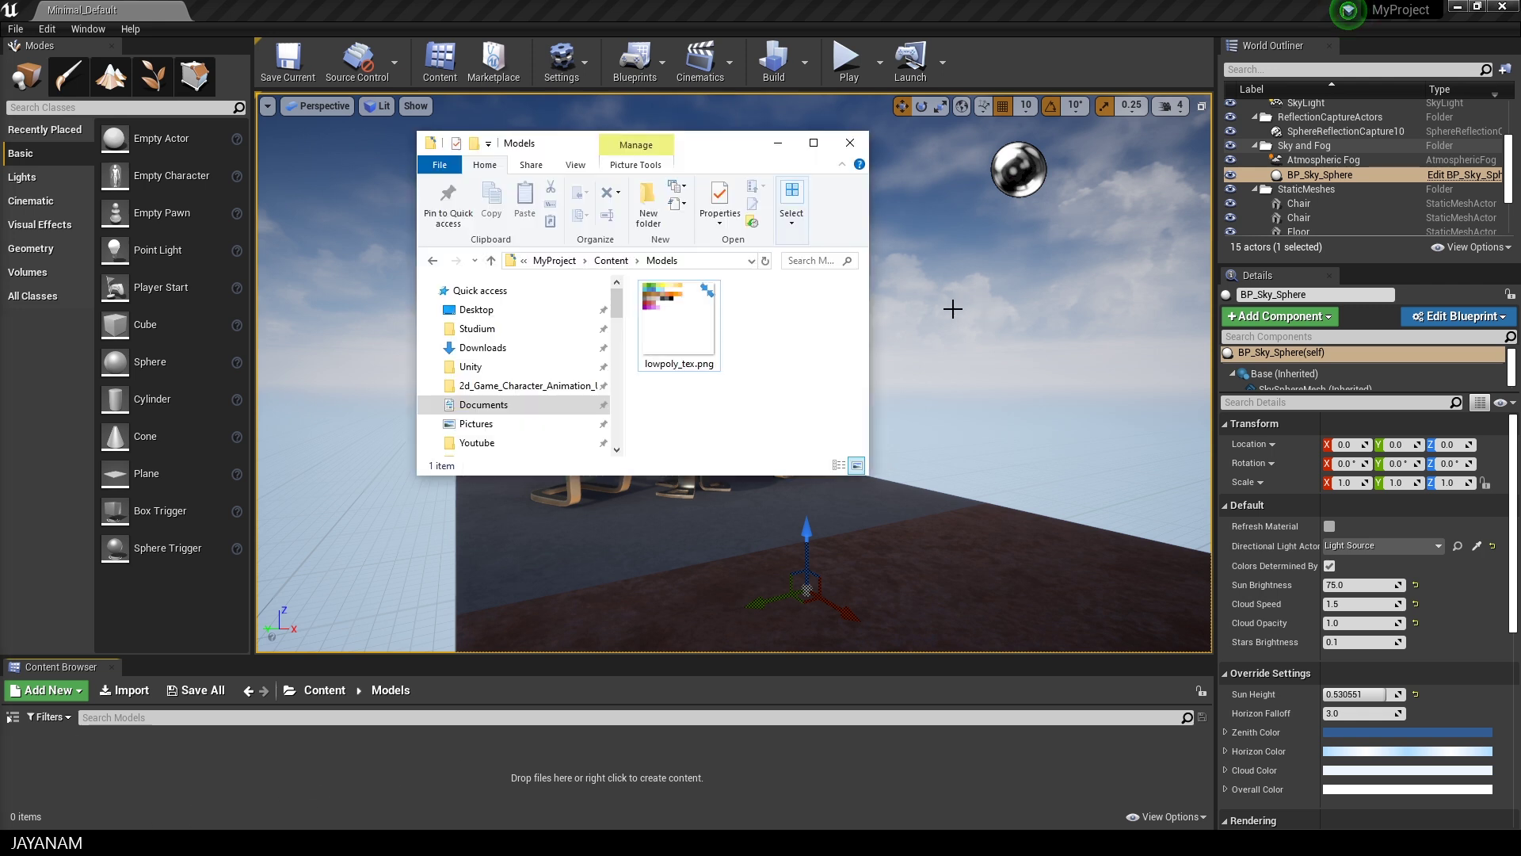
Drag lowpoly_tex.png from File Explorer into the Content Browser's Models folder to import it.
click(683, 320)
drag(683, 319, 292, 789)
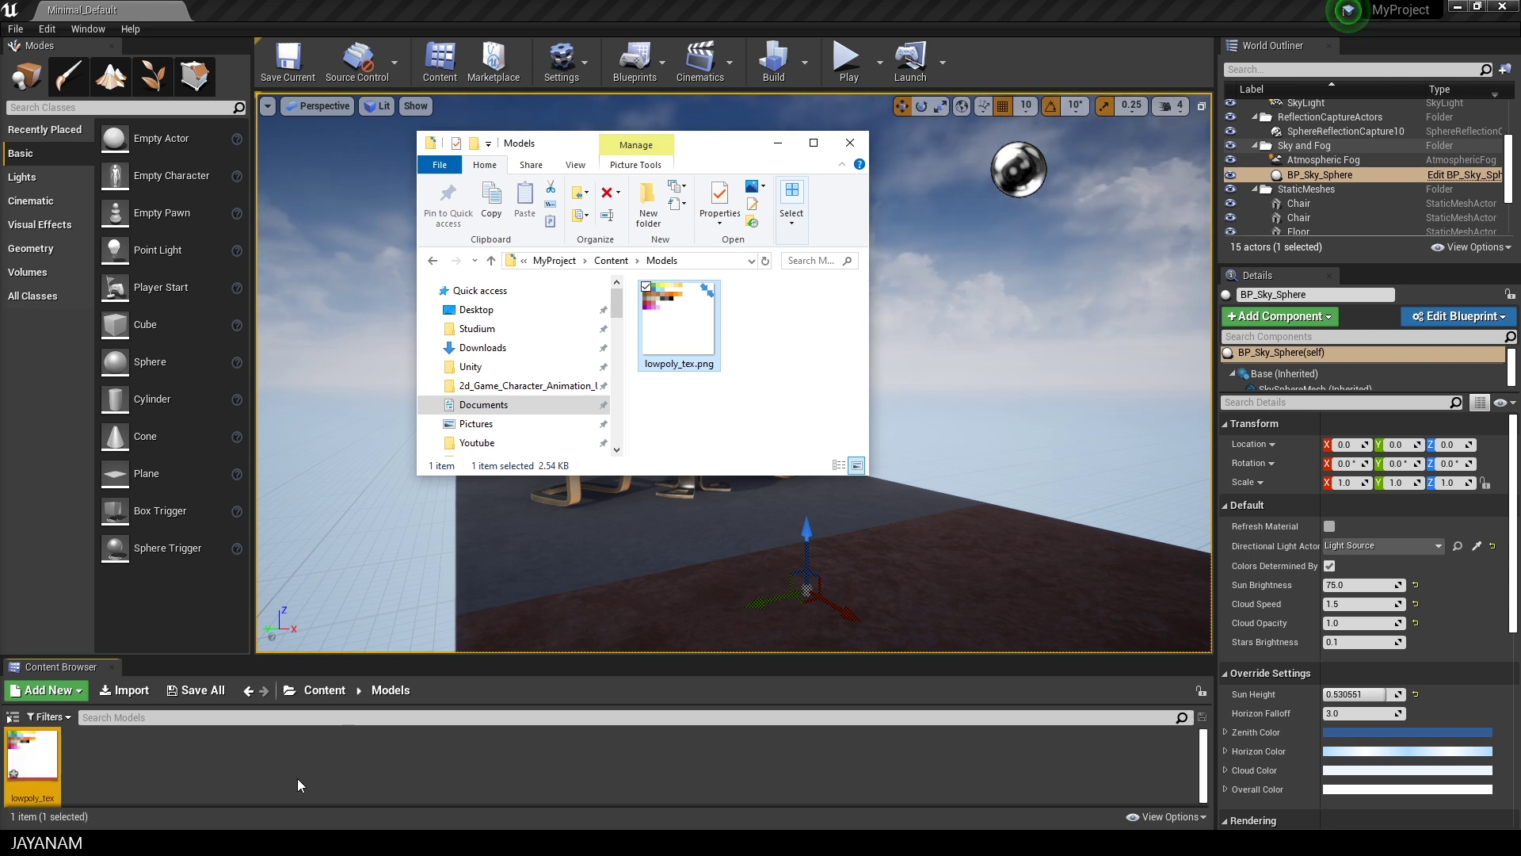
mouse_move(43, 751)
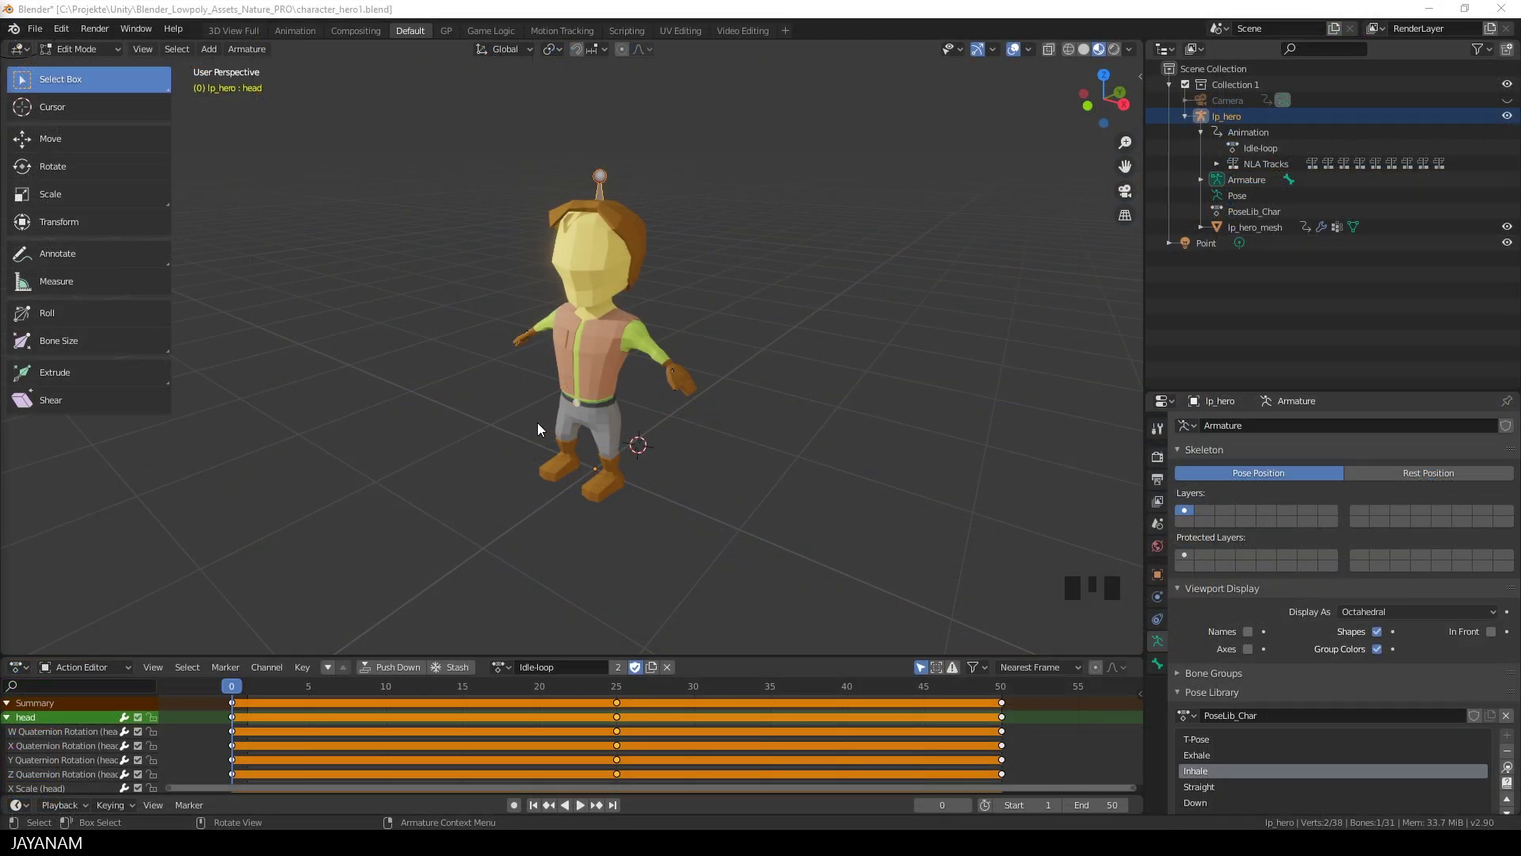
mouse_move(526, 431)
middle_down()
mouse_move(808, 452)
mouse_move(532, 452)
middle_up()
key(Tab)
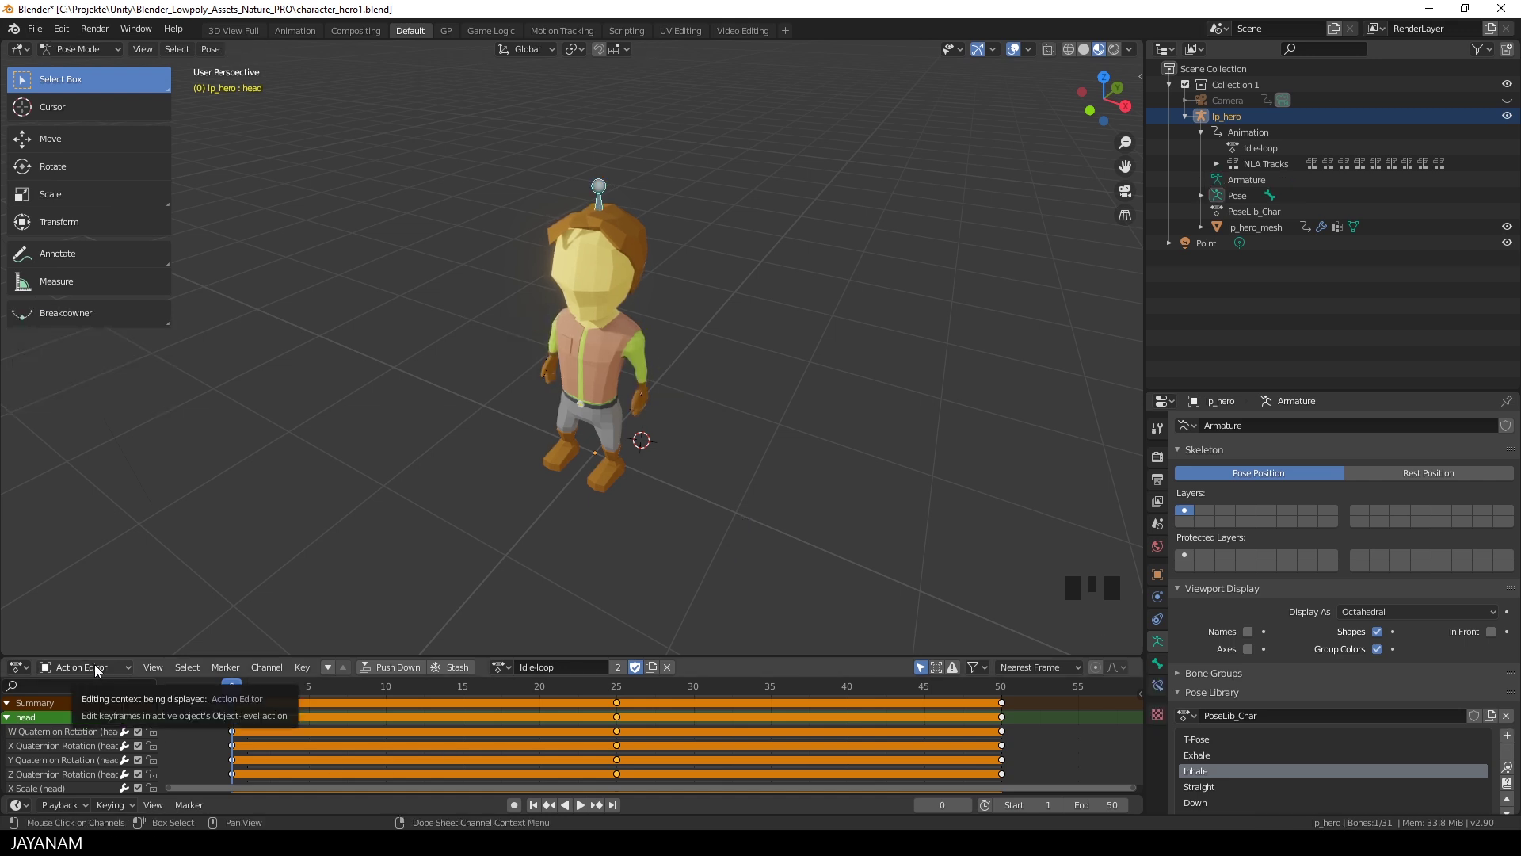
click(501, 666)
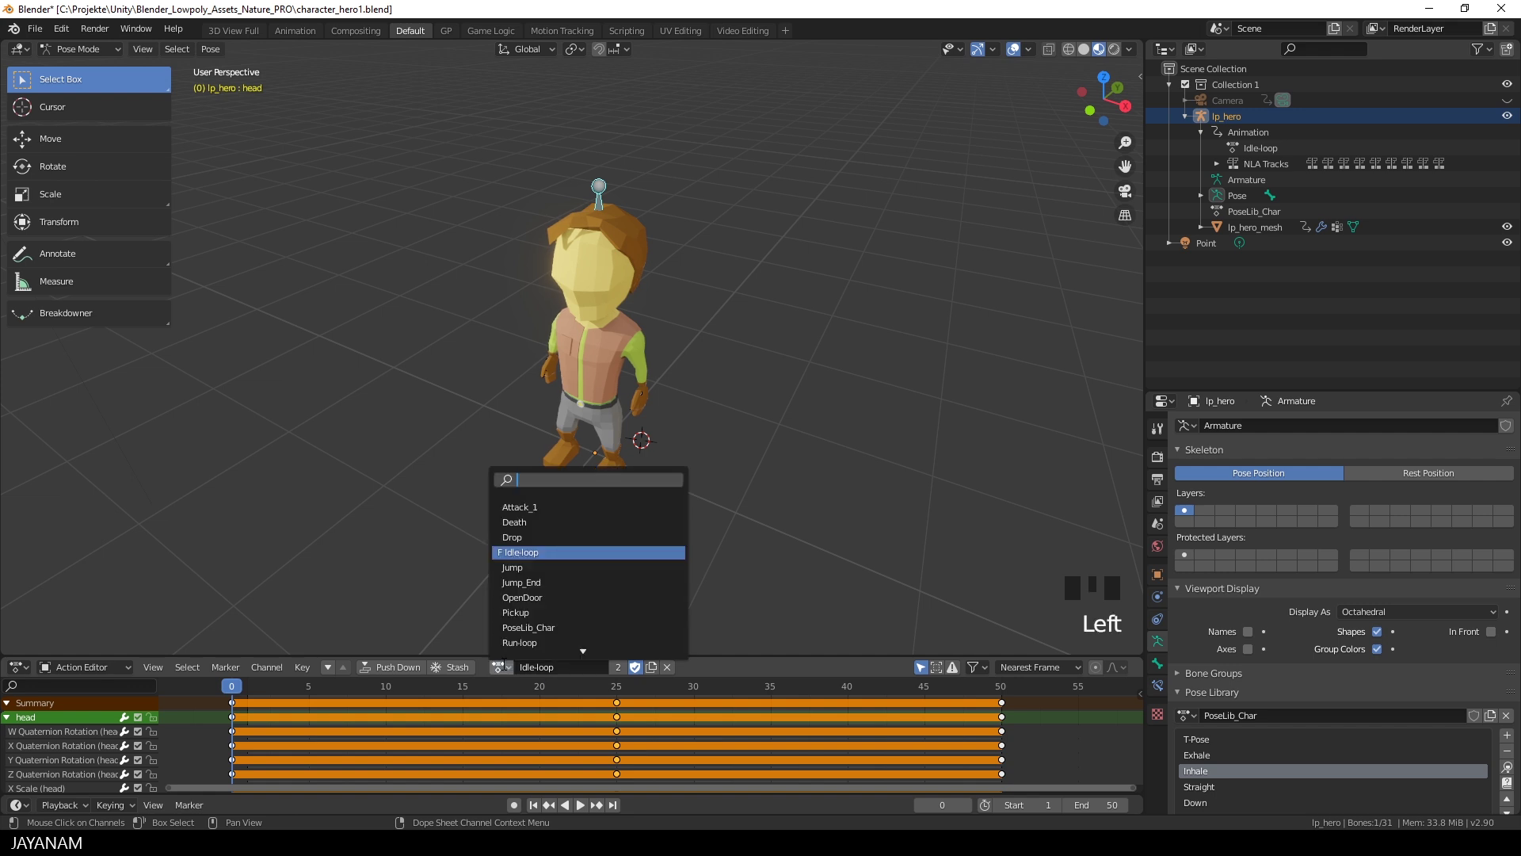
click(518, 522)
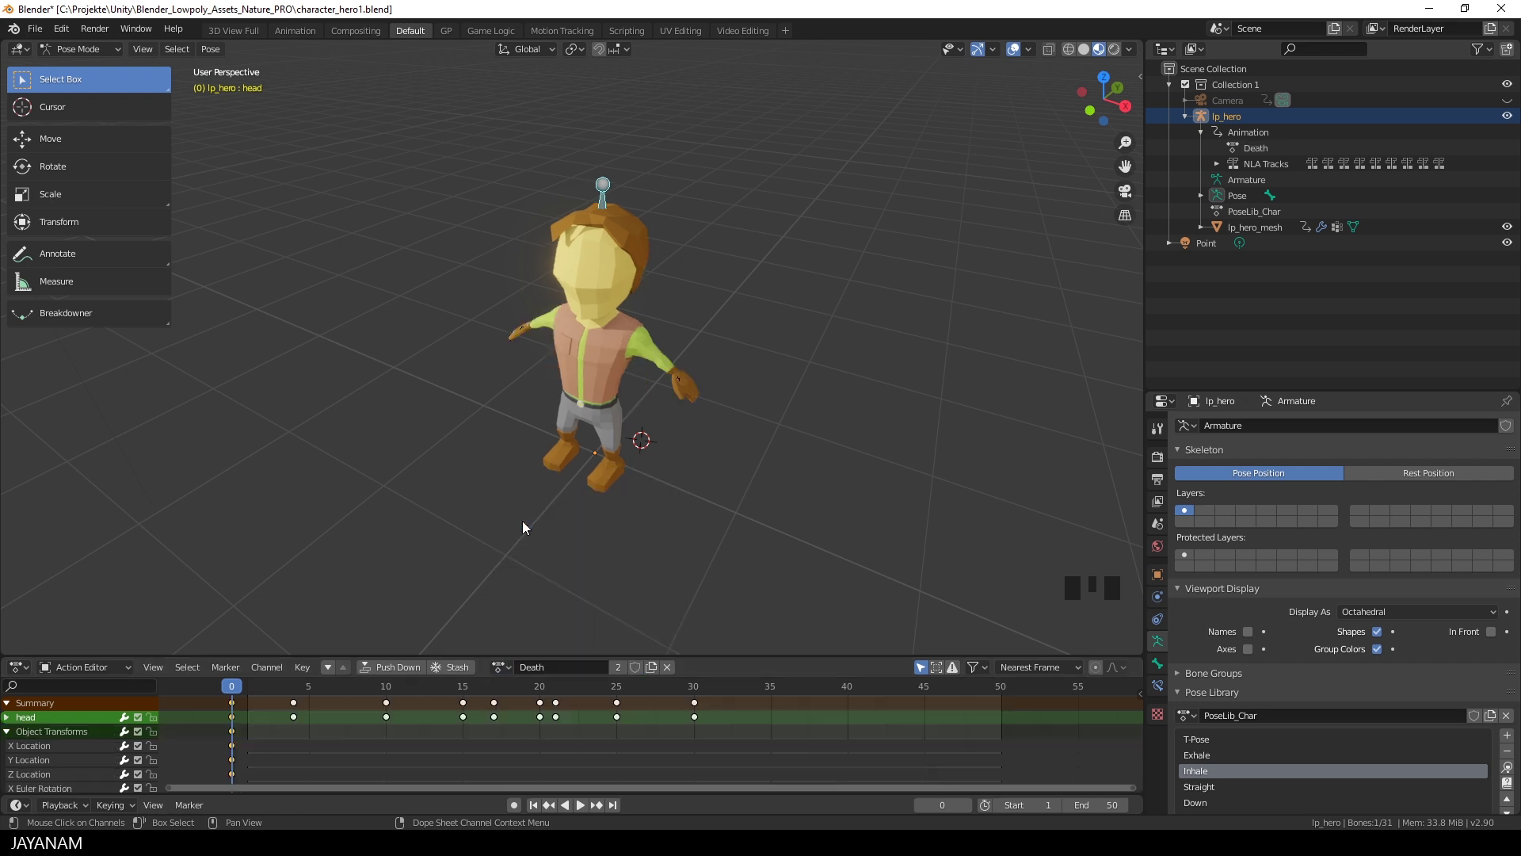
click(581, 804)
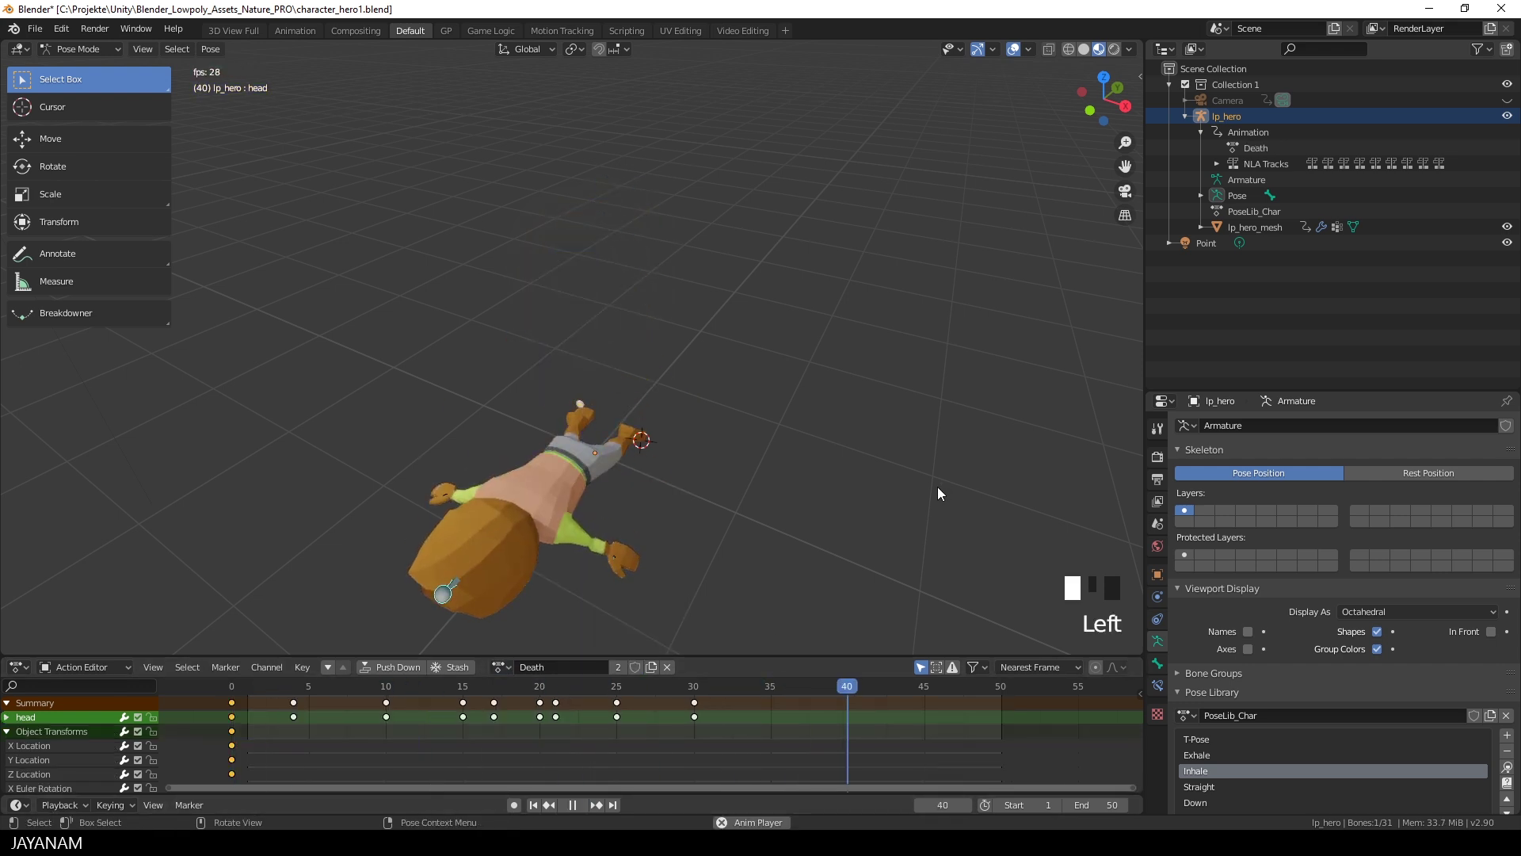
click(573, 805)
click(278, 686)
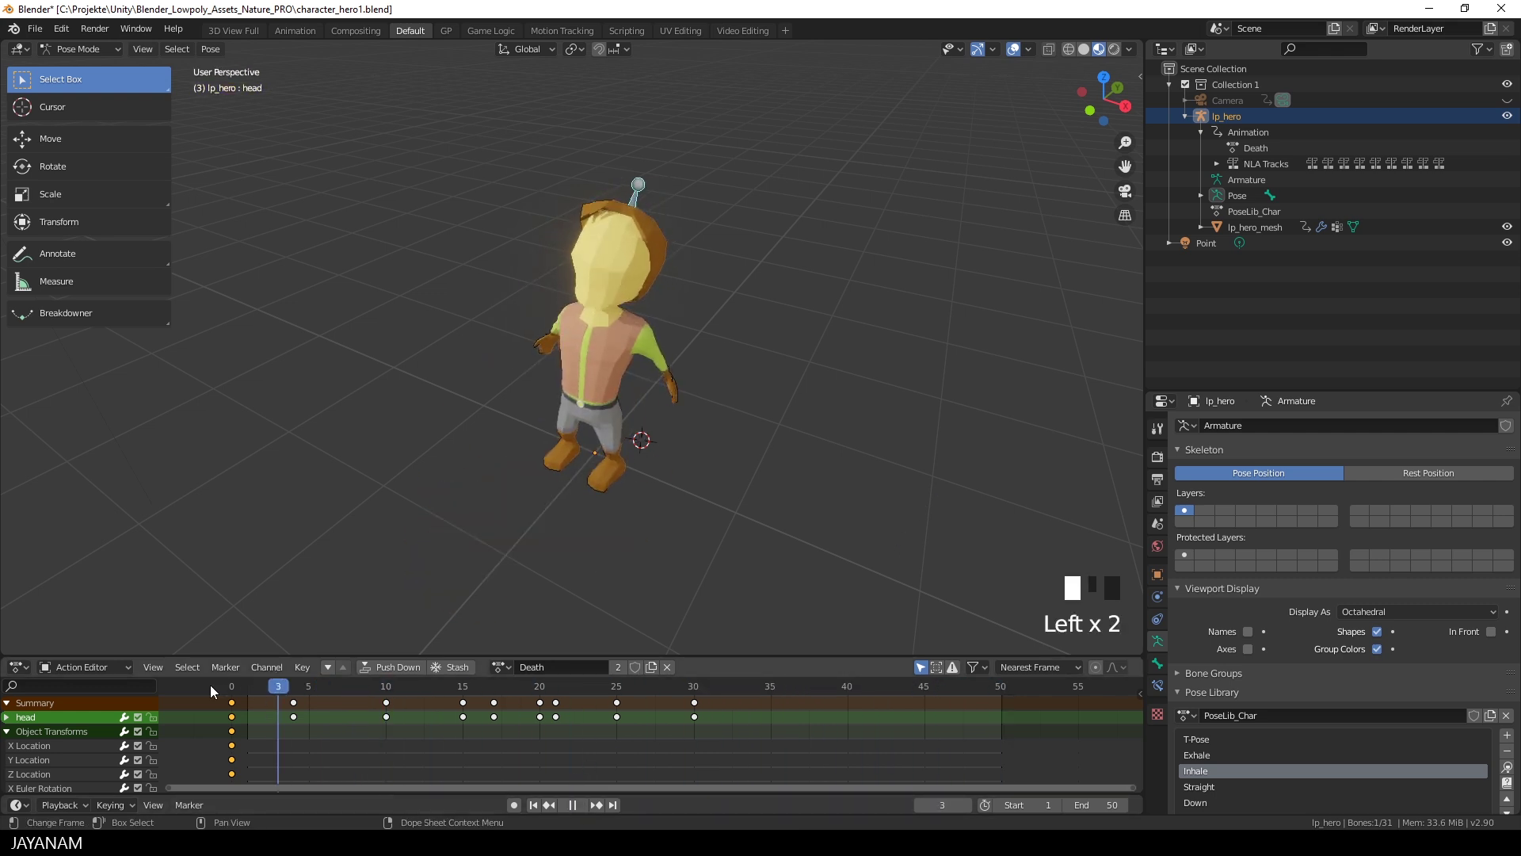
click(210, 686)
click(503, 667)
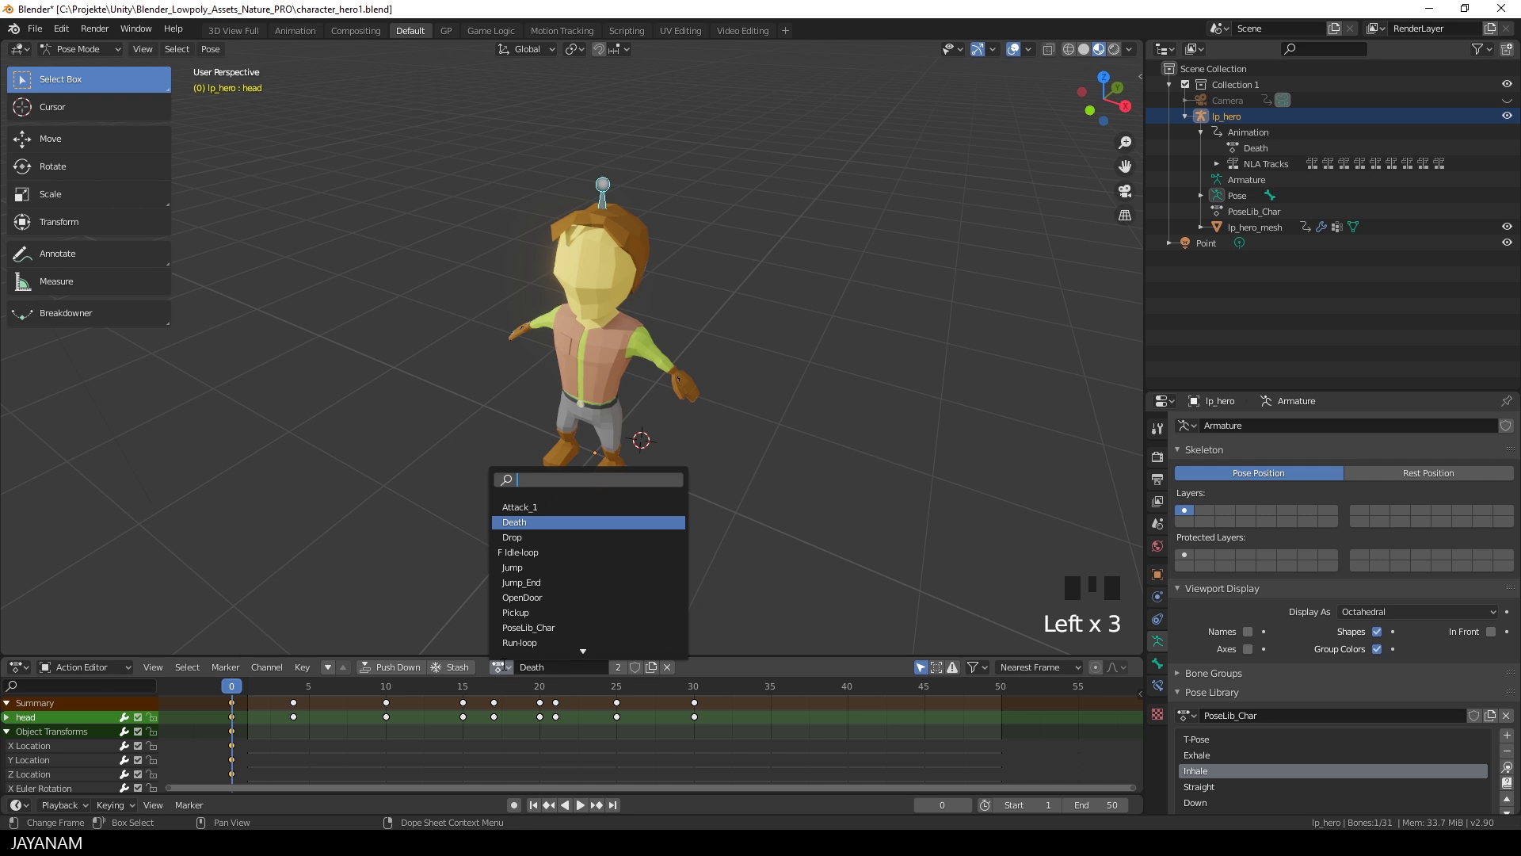
click(548, 552)
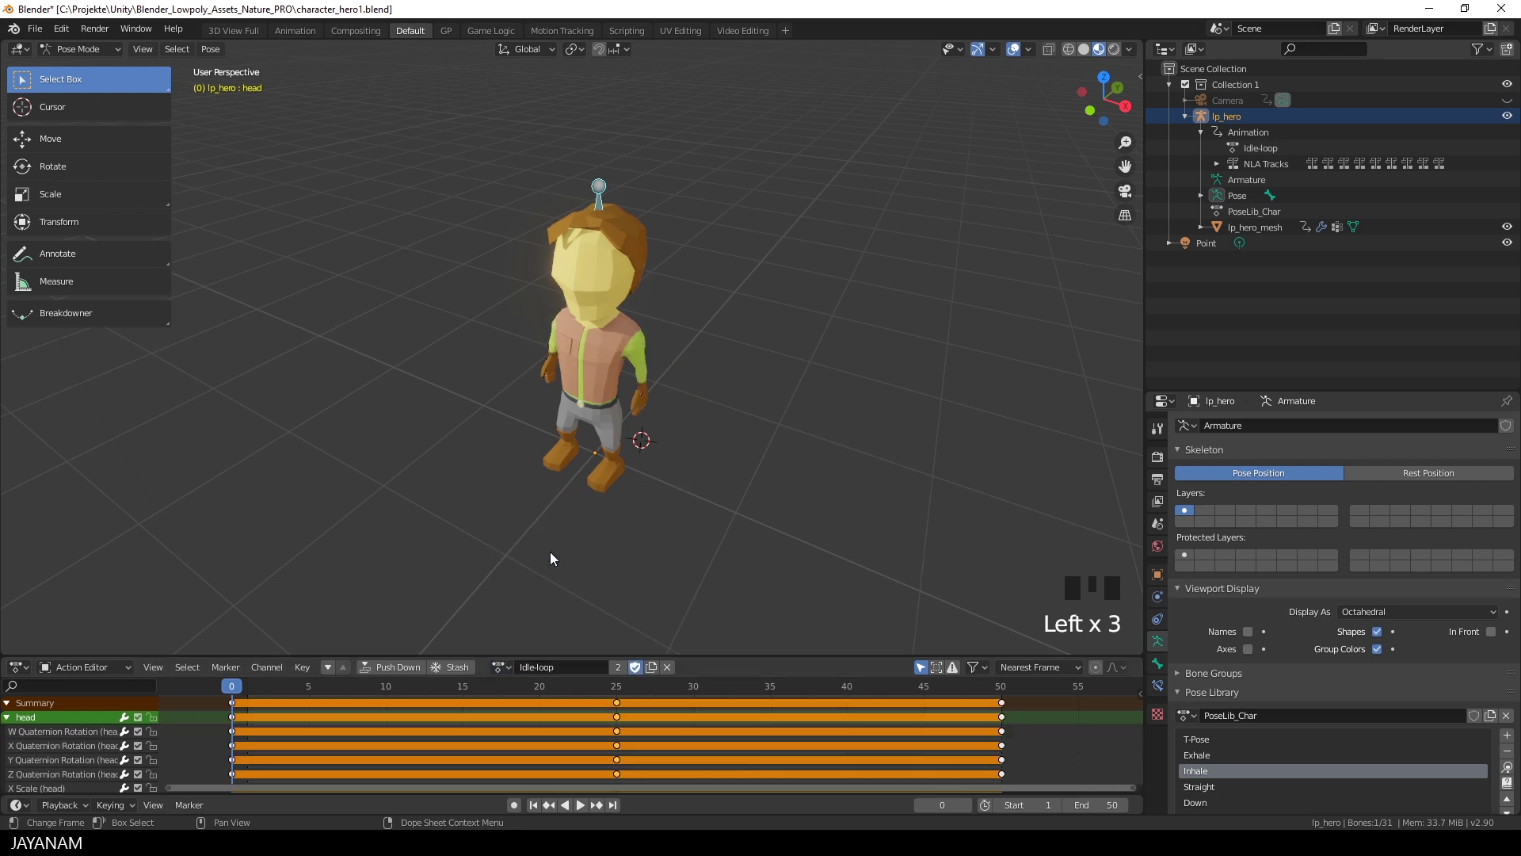
click(579, 805)
mouse_move(835, 435)
middle_down()
mouse_move(818, 451)
mouse_move(811, 440)
mouse_move(841, 454)
middle_up()
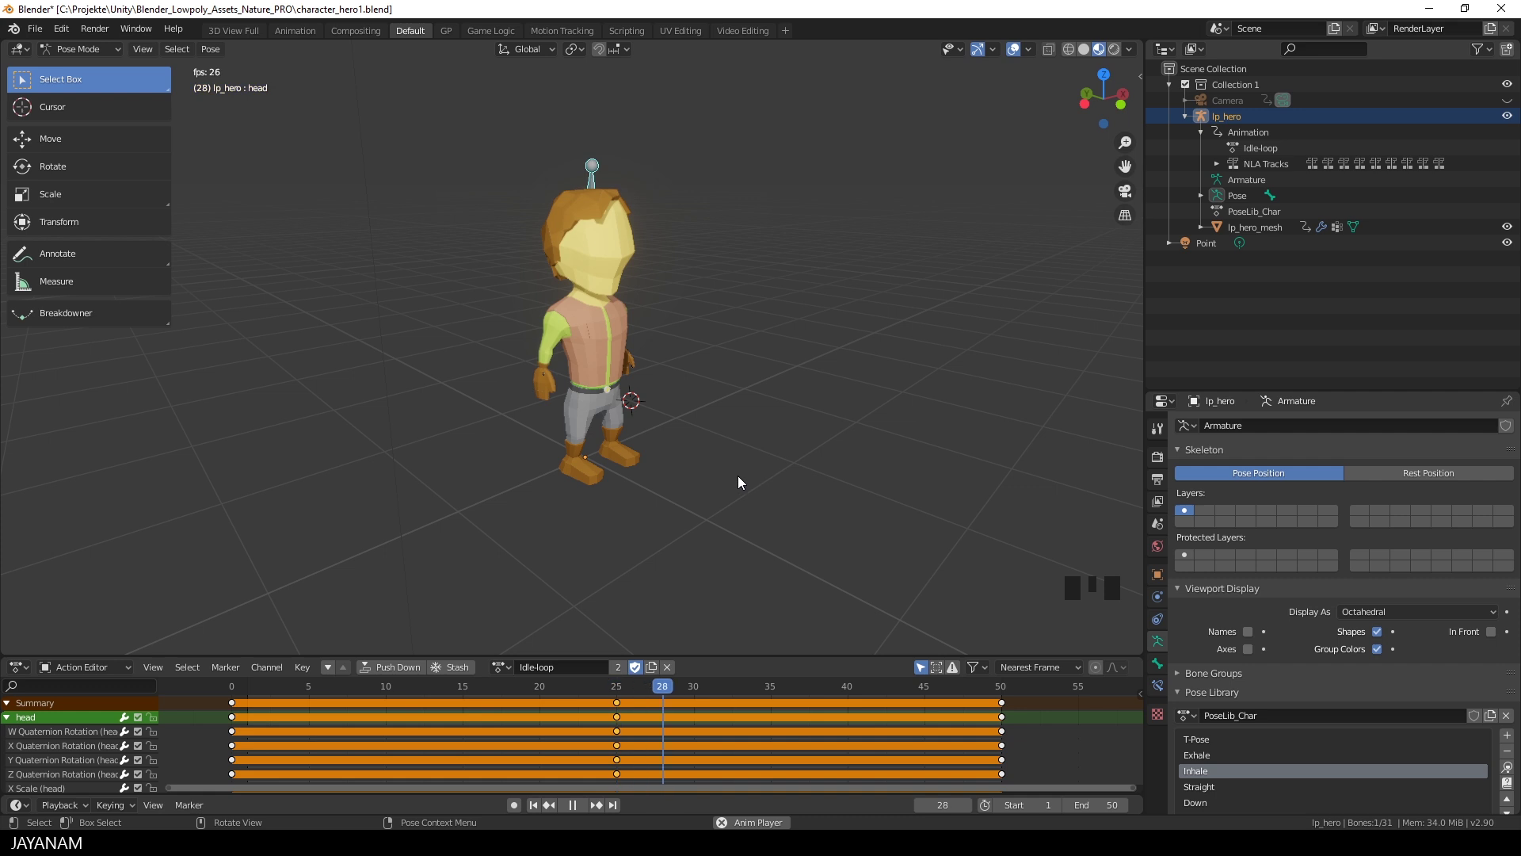
middle_drag(738, 482, 668, 478)
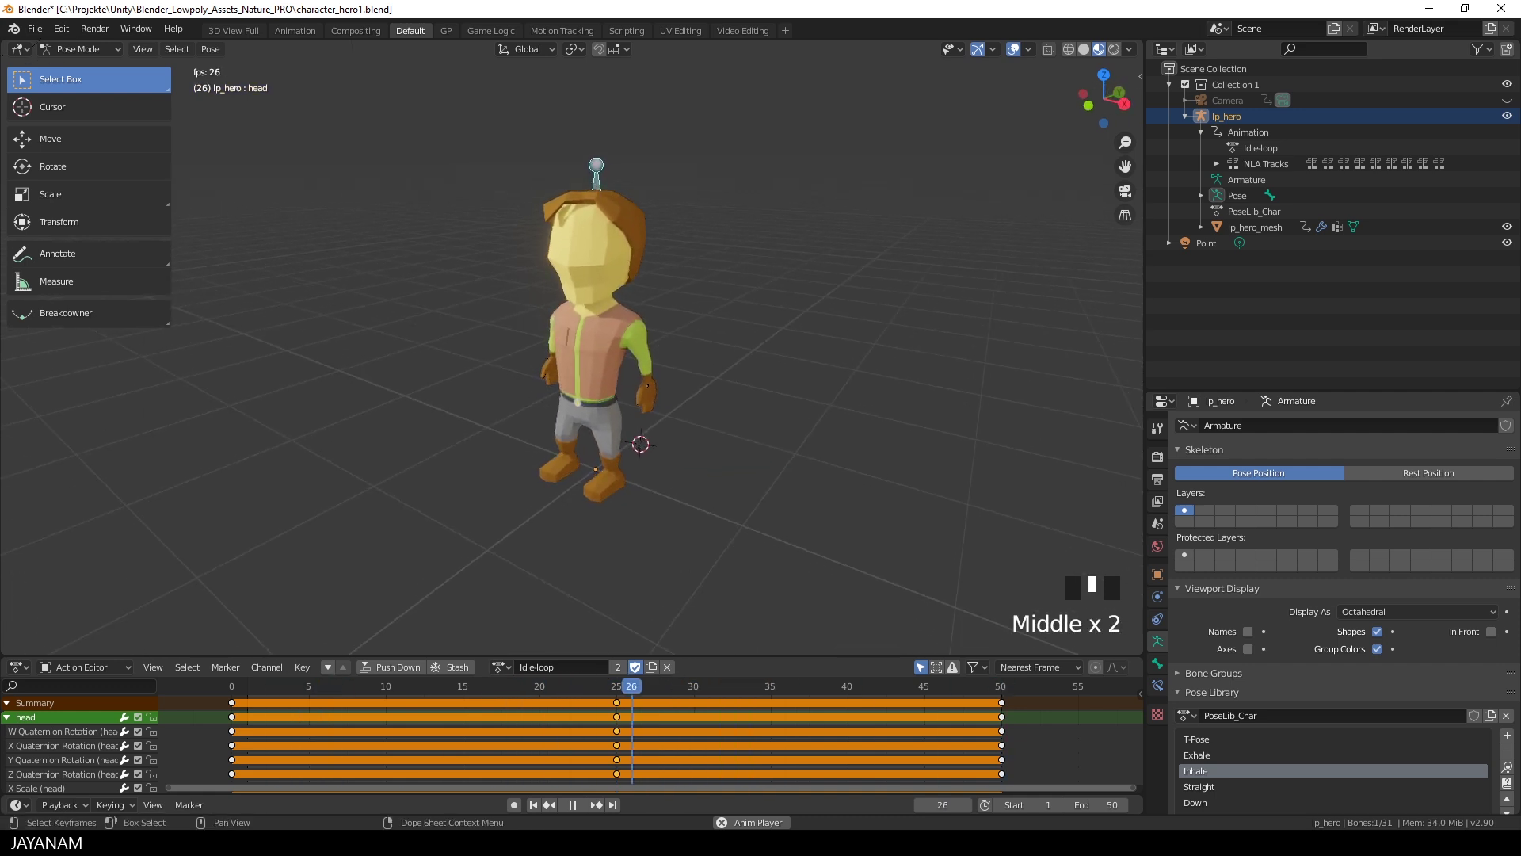
click(572, 805)
key(Tab)
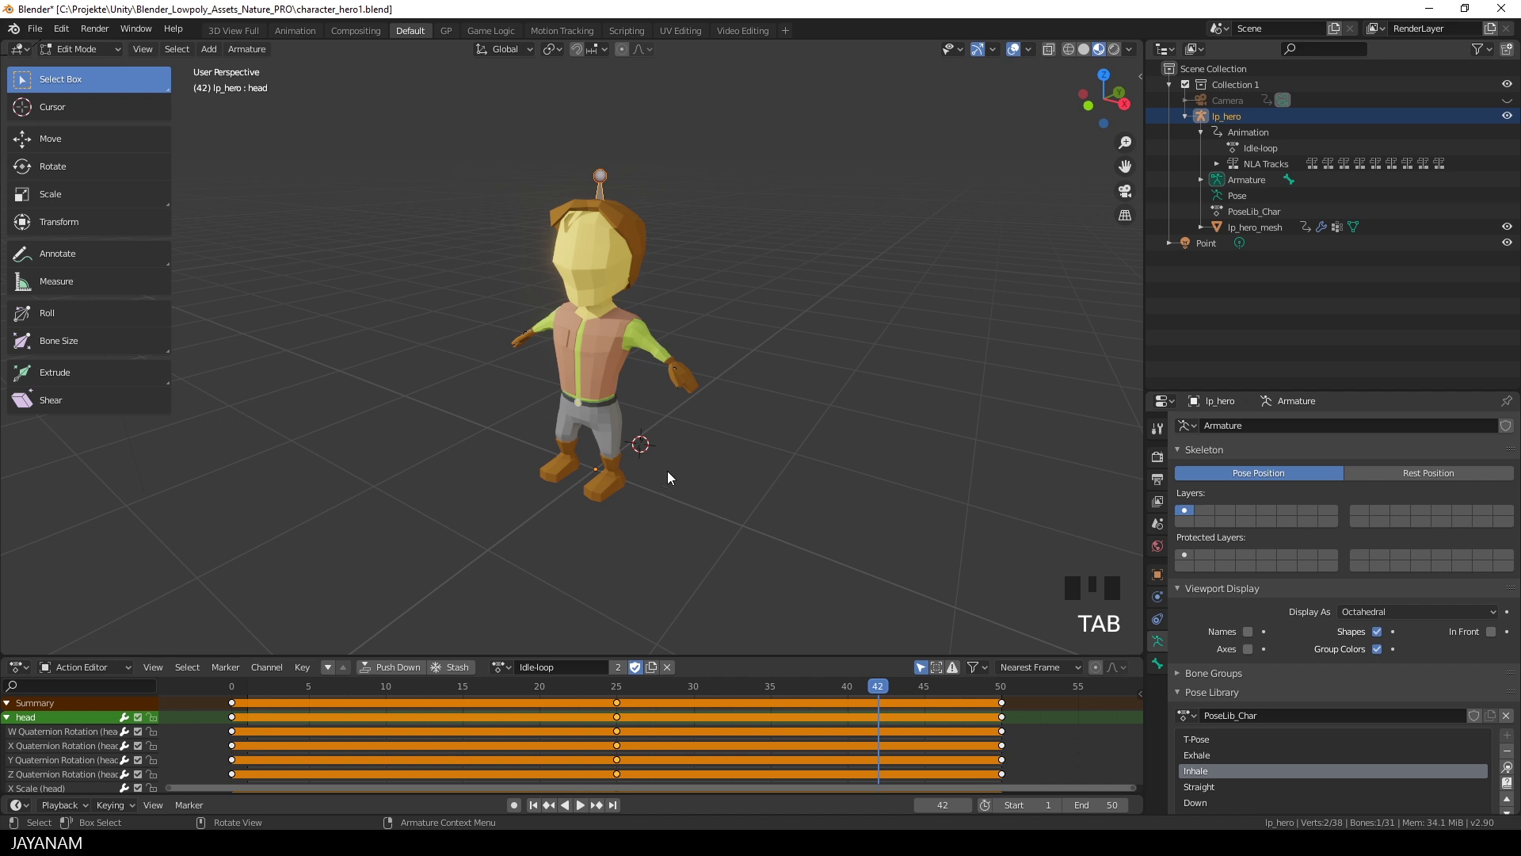
Select the lp_hero_mesh object and the lp_hero armature together in the Outliner.
click(1206, 120)
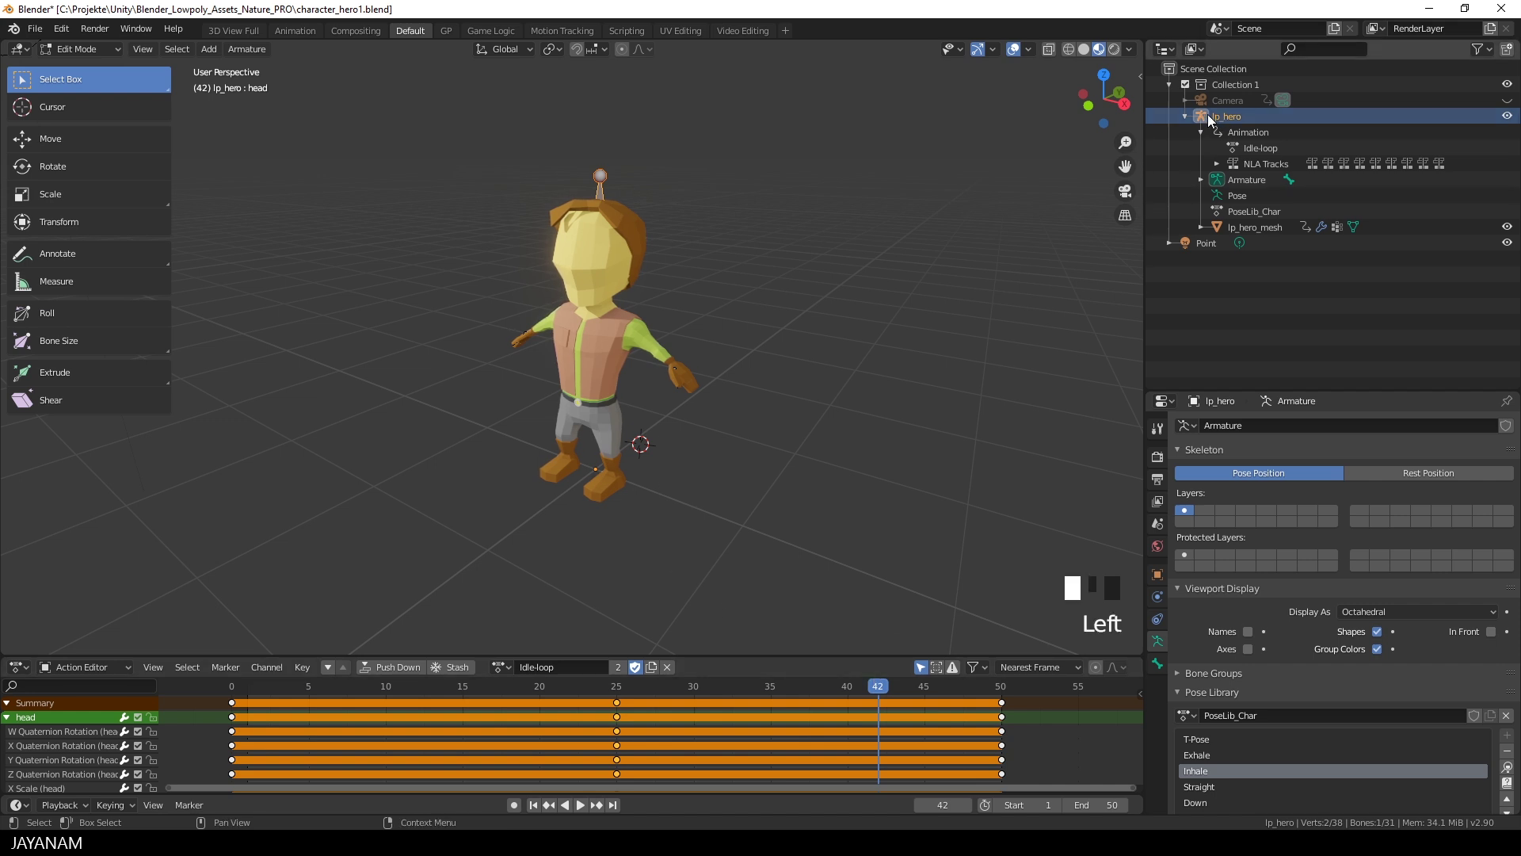
click(1228, 226)
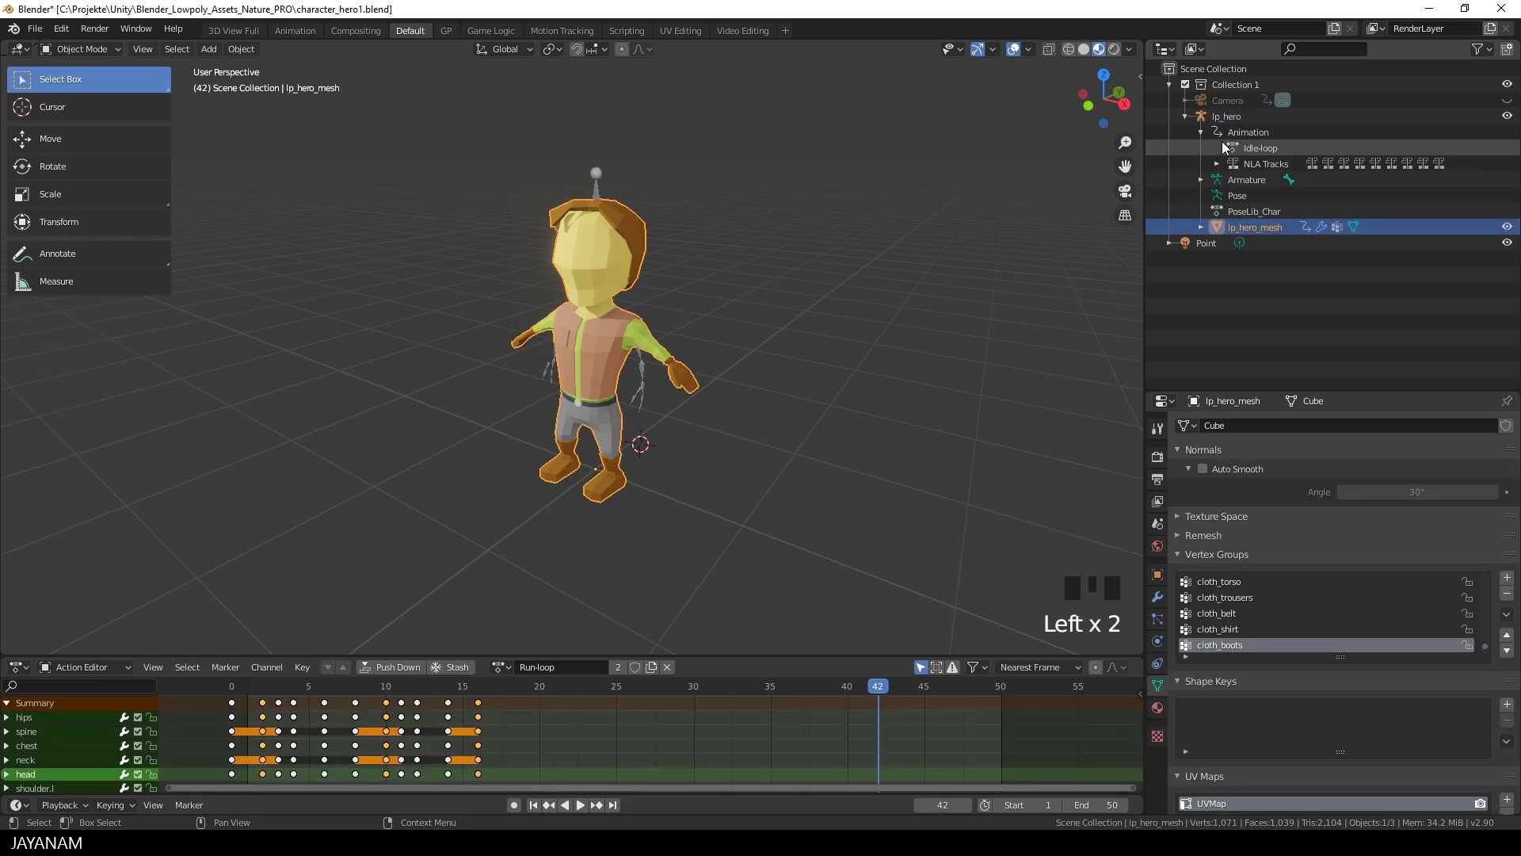
ctrl+click(1202, 116)
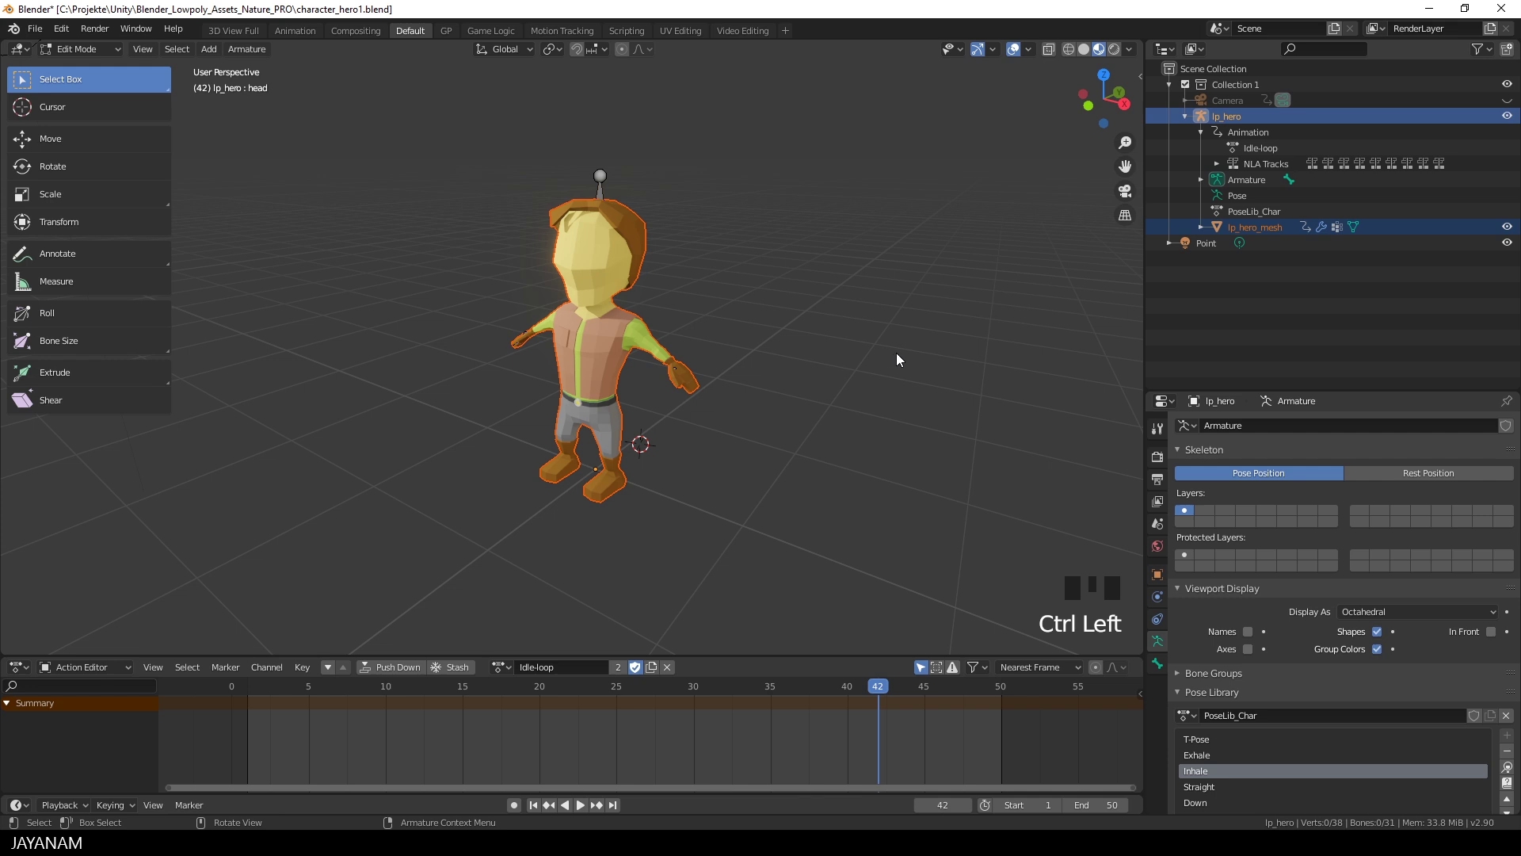
Start an FBX (.fbx) export of the selected character from File > Export.
click(36, 30)
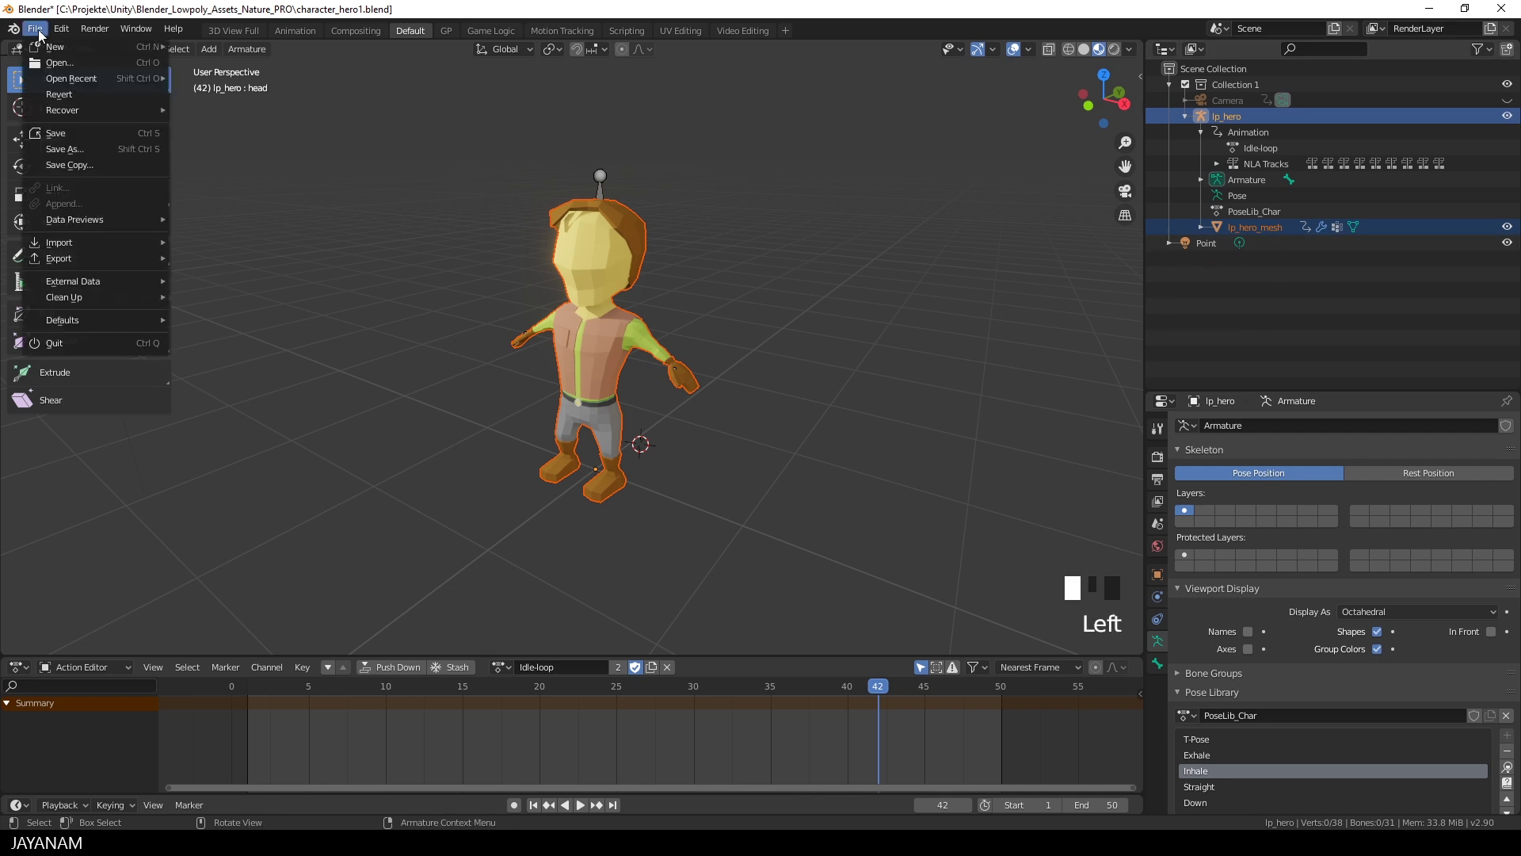
mouse_move(71, 258)
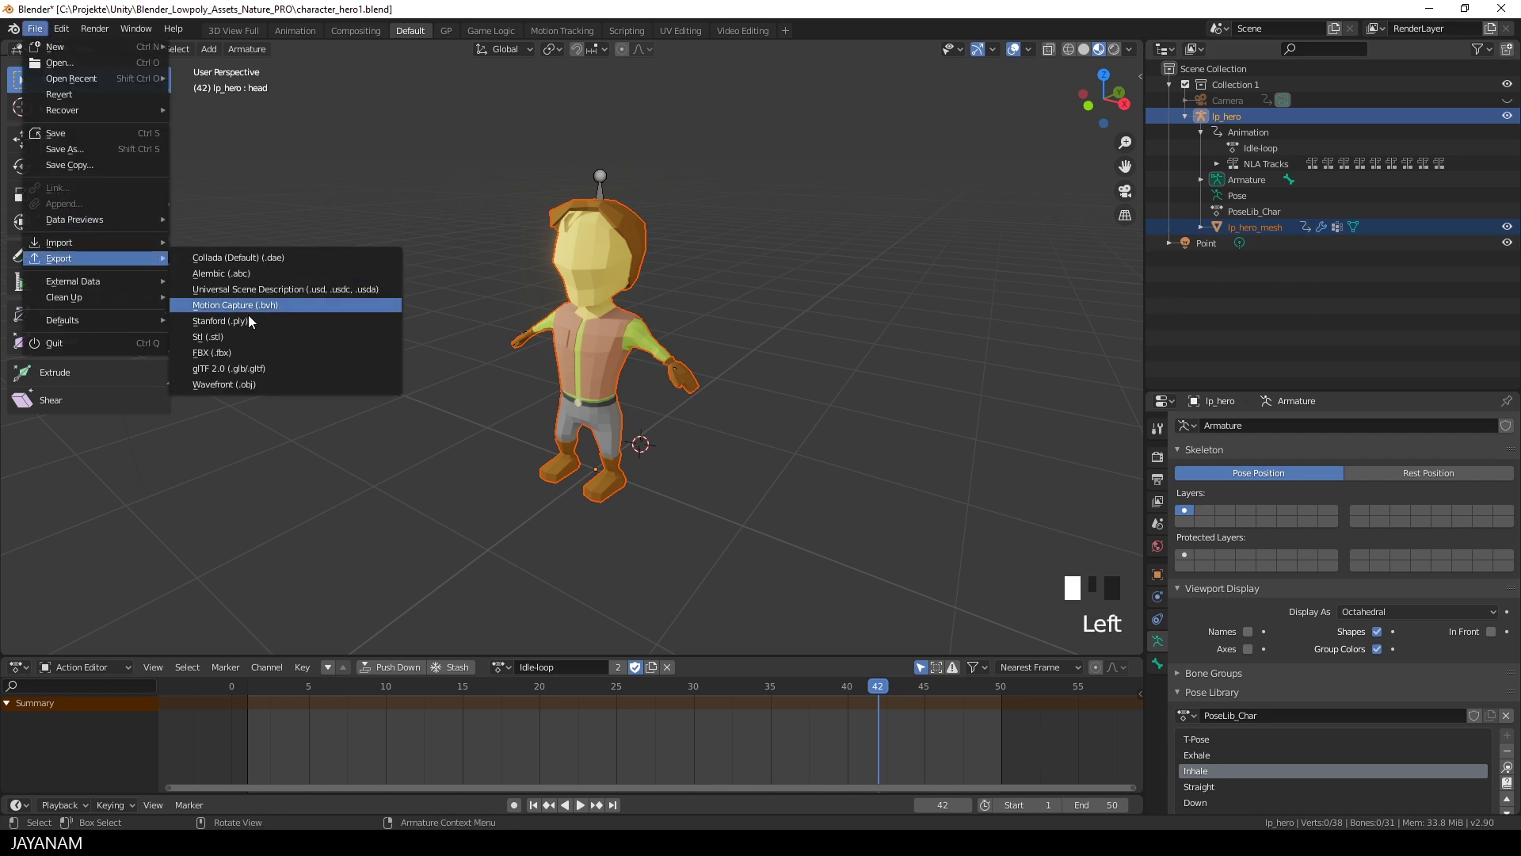
click(248, 354)
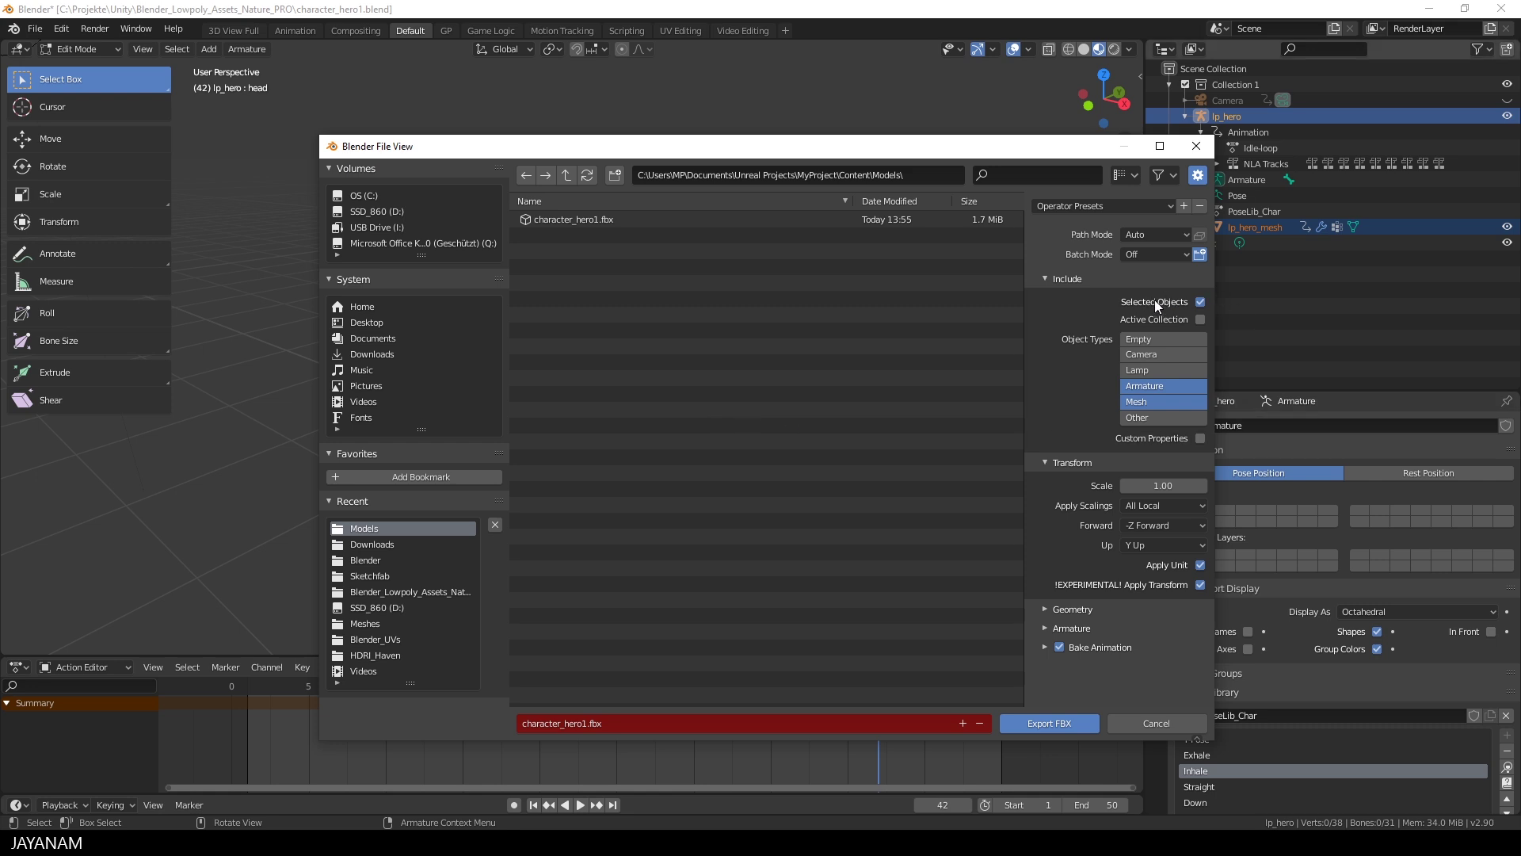
Set the export destination to the project's Content/Models folder and keep Face geometry smoothing.
click(916, 175)
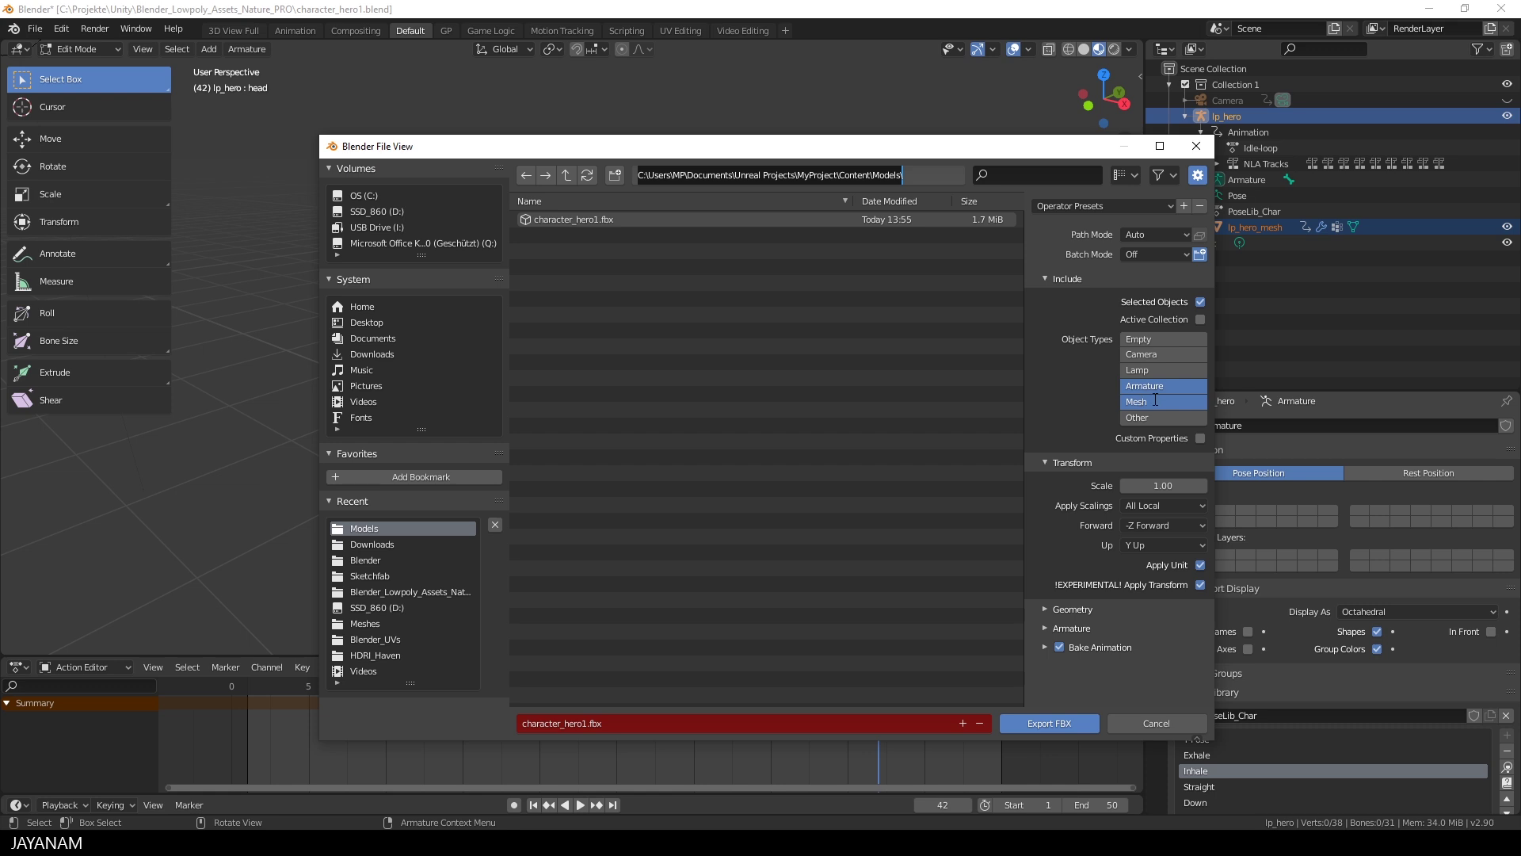
click(1201, 588)
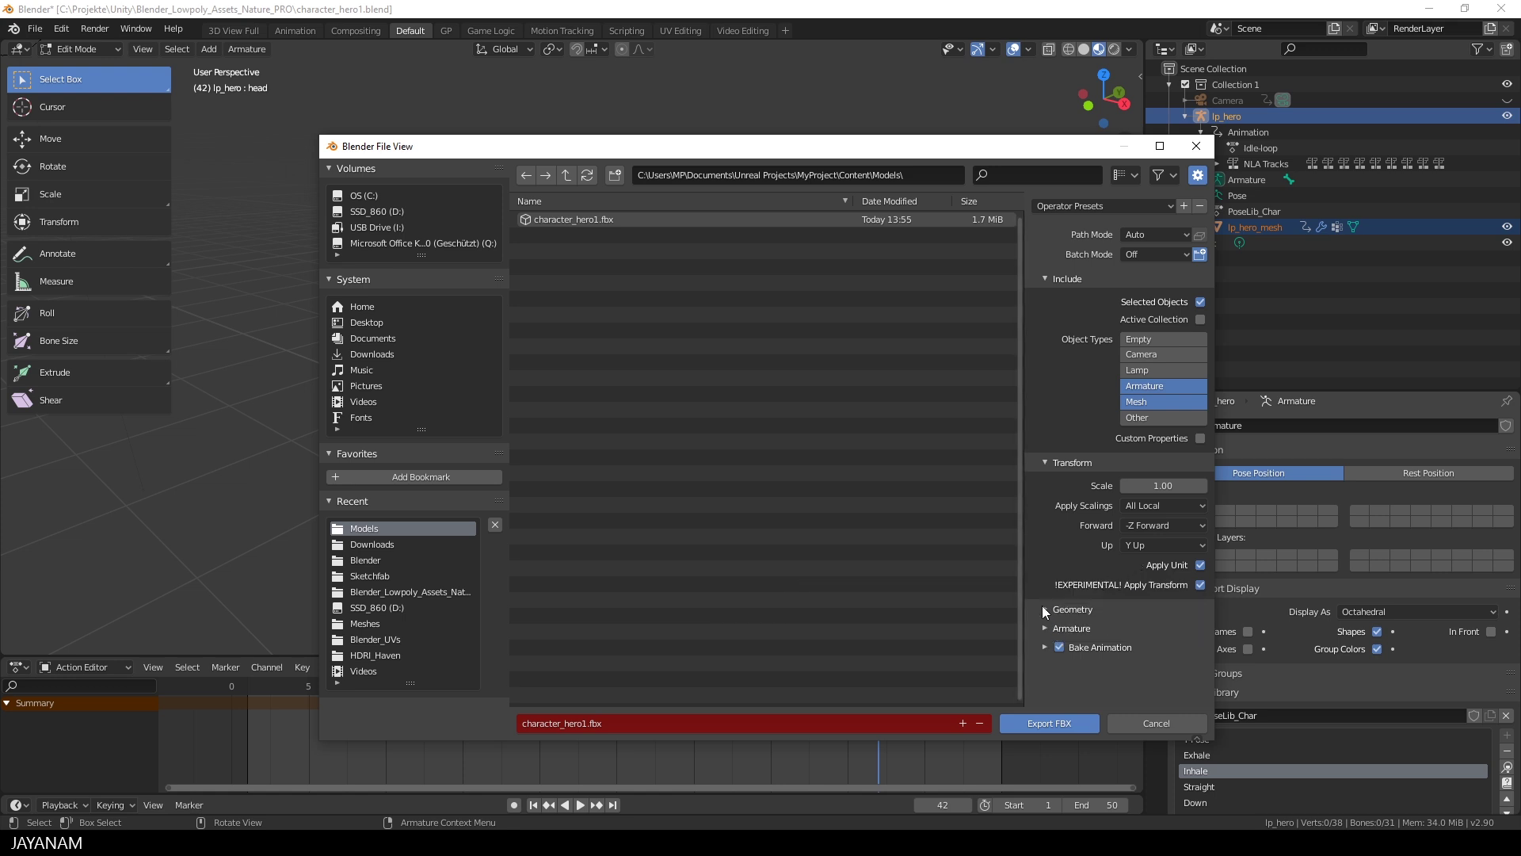
click(1044, 608)
scroll(1044, 605, down, 2)
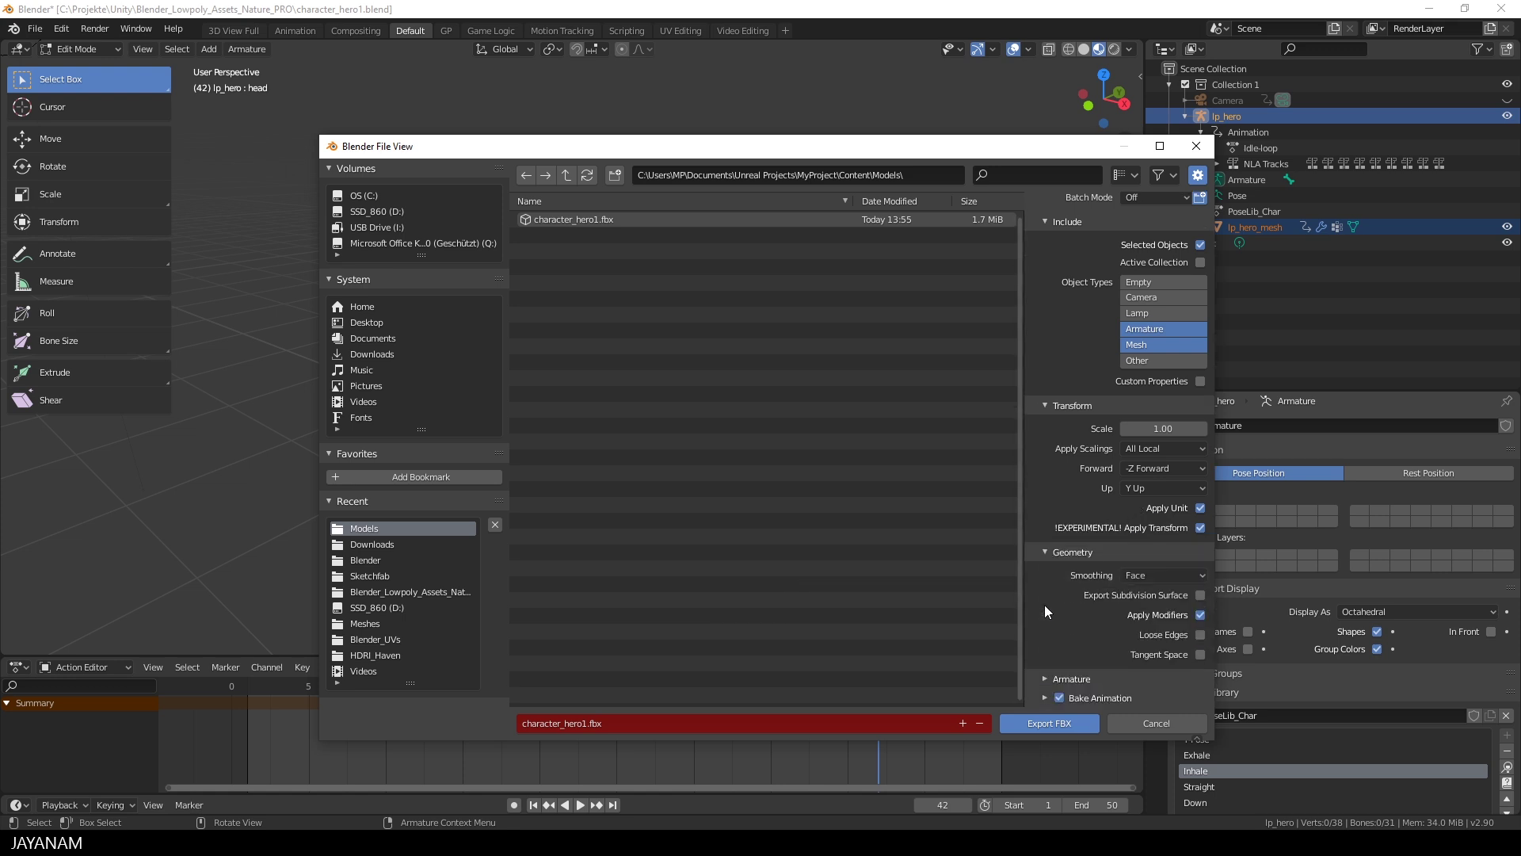
click(1166, 577)
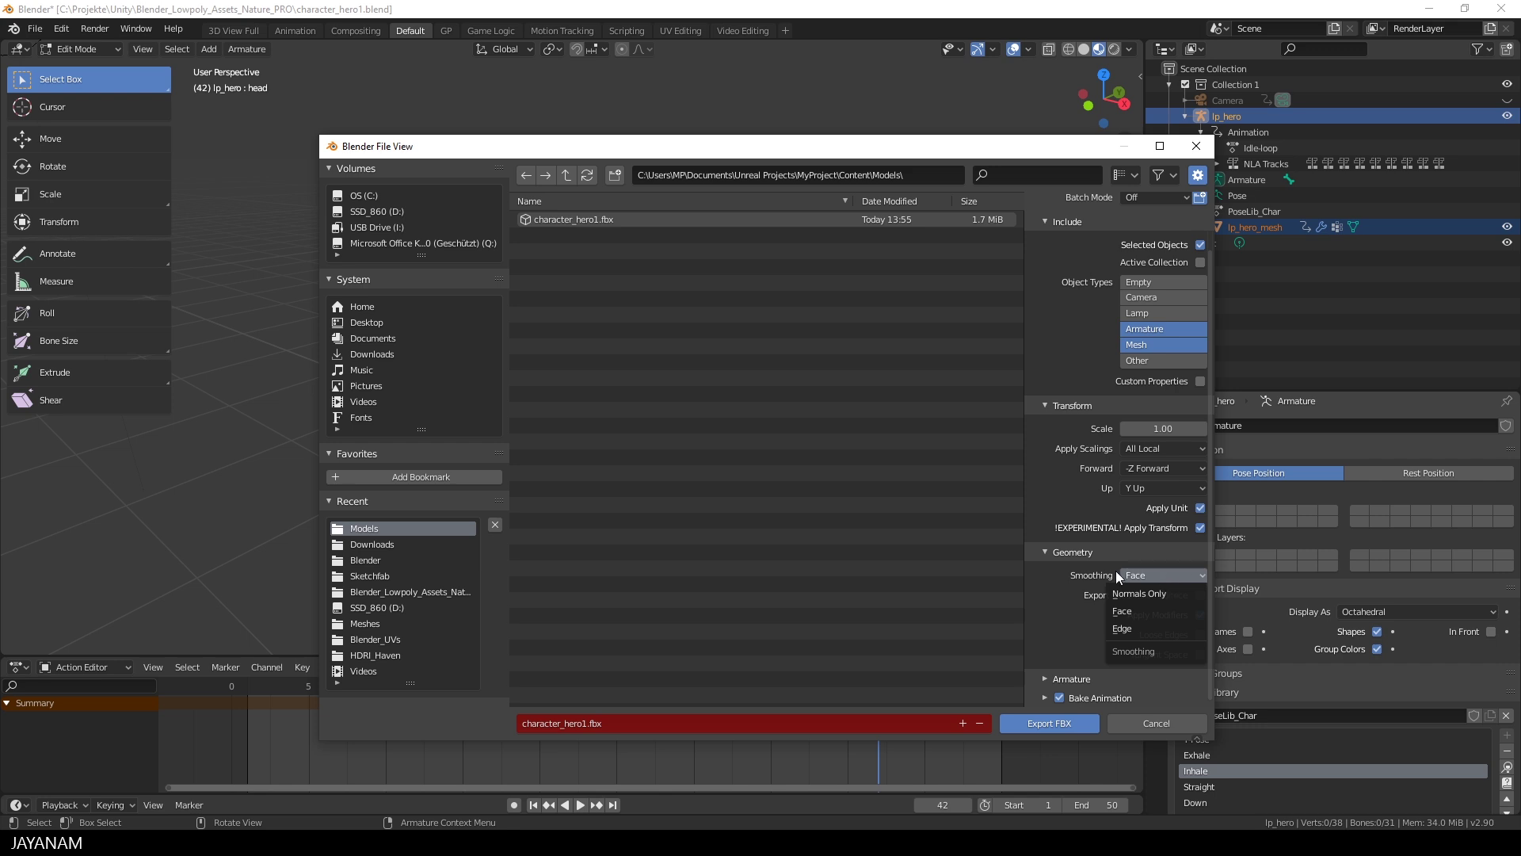
click(1150, 575)
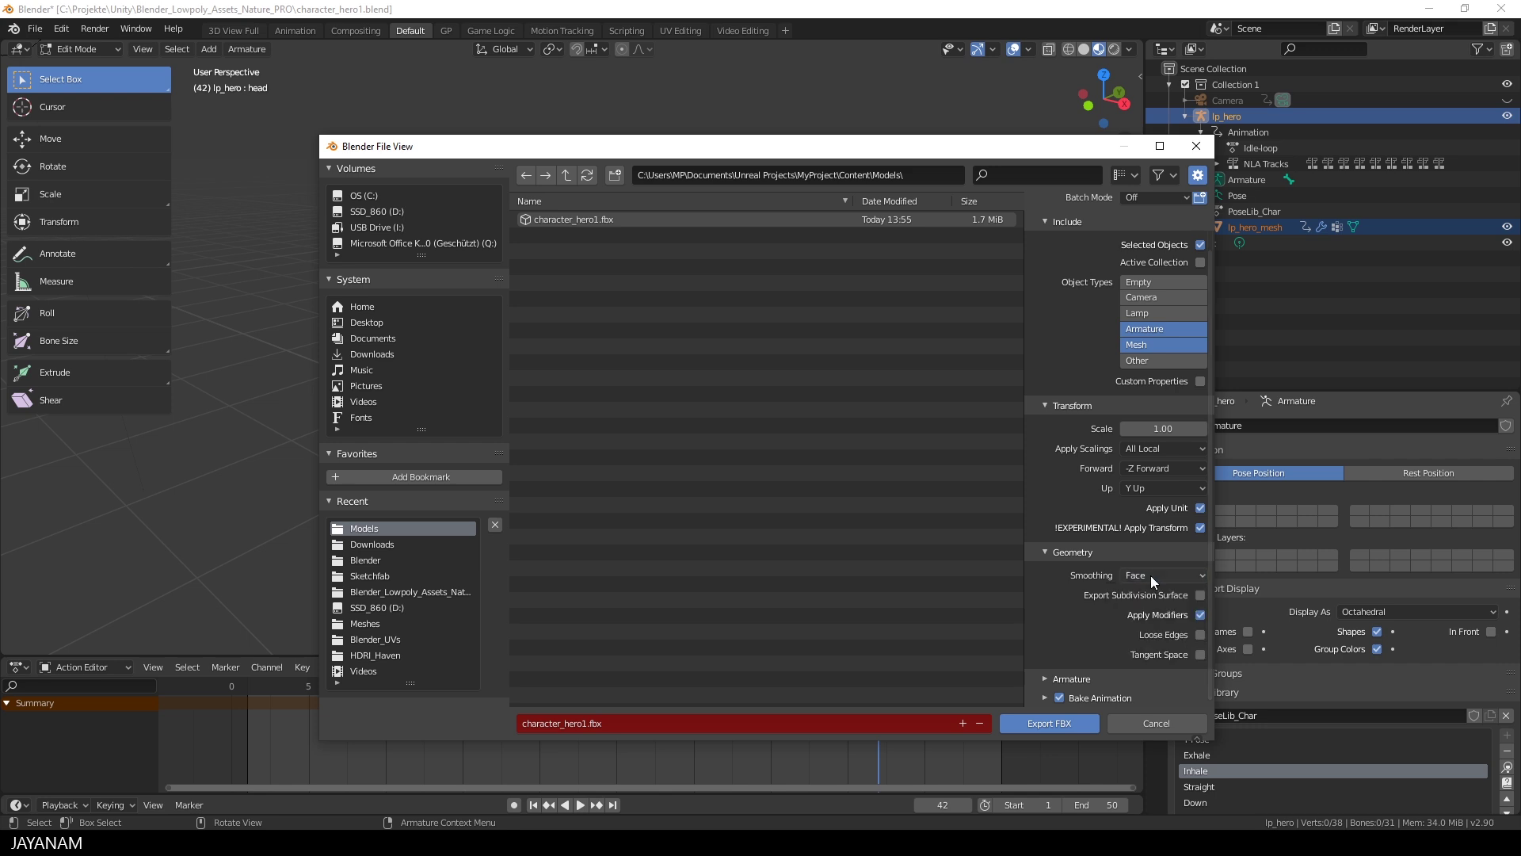
click(1047, 549)
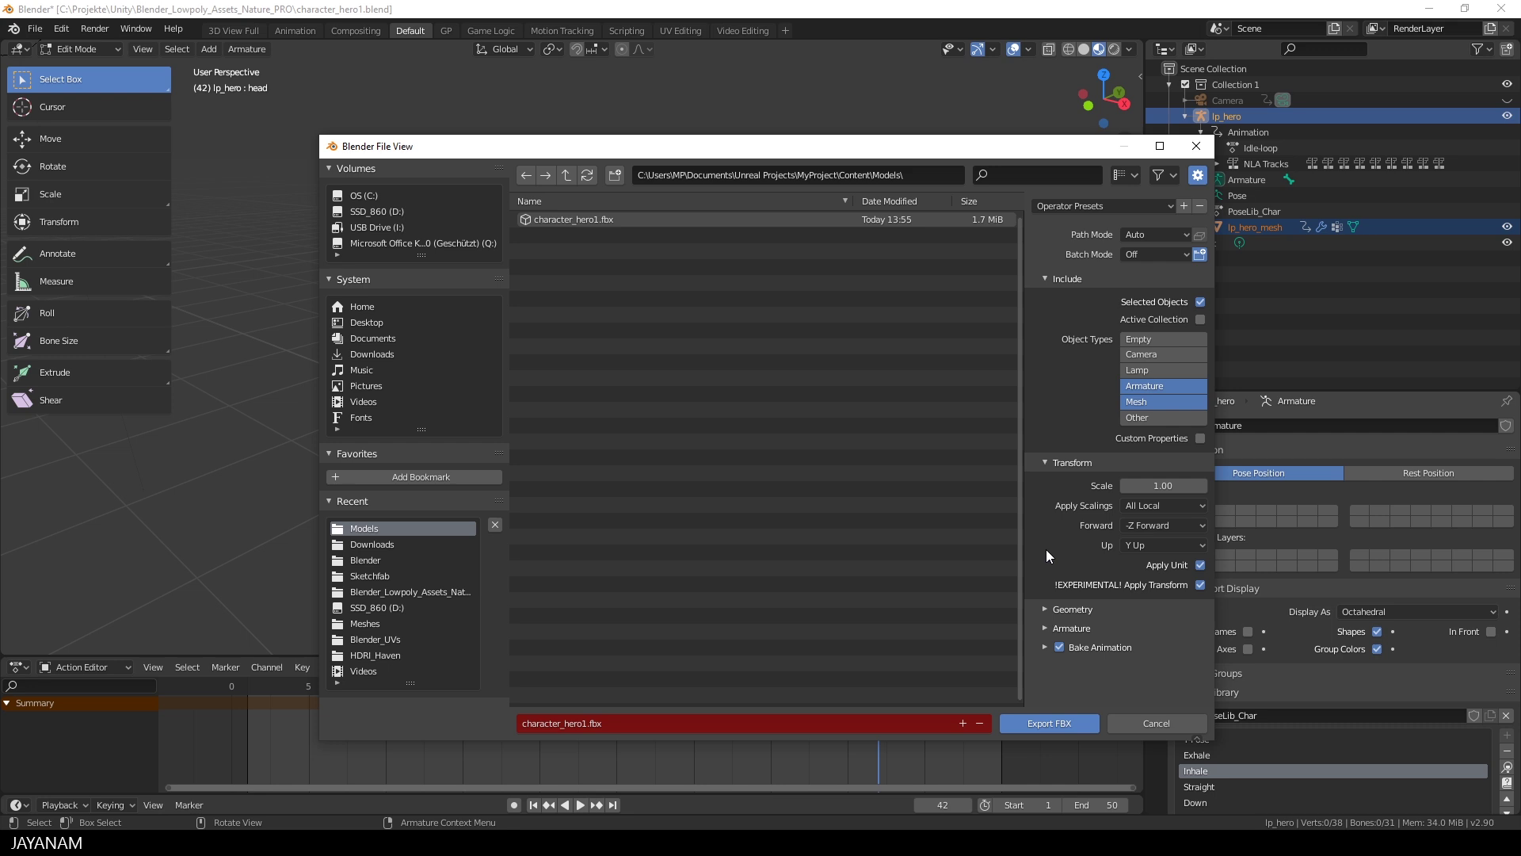
Review the Bake Animation settings and target the existing character_hero1.fbx for overwriting.
click(1044, 646)
scroll(1043, 644, down, 3)
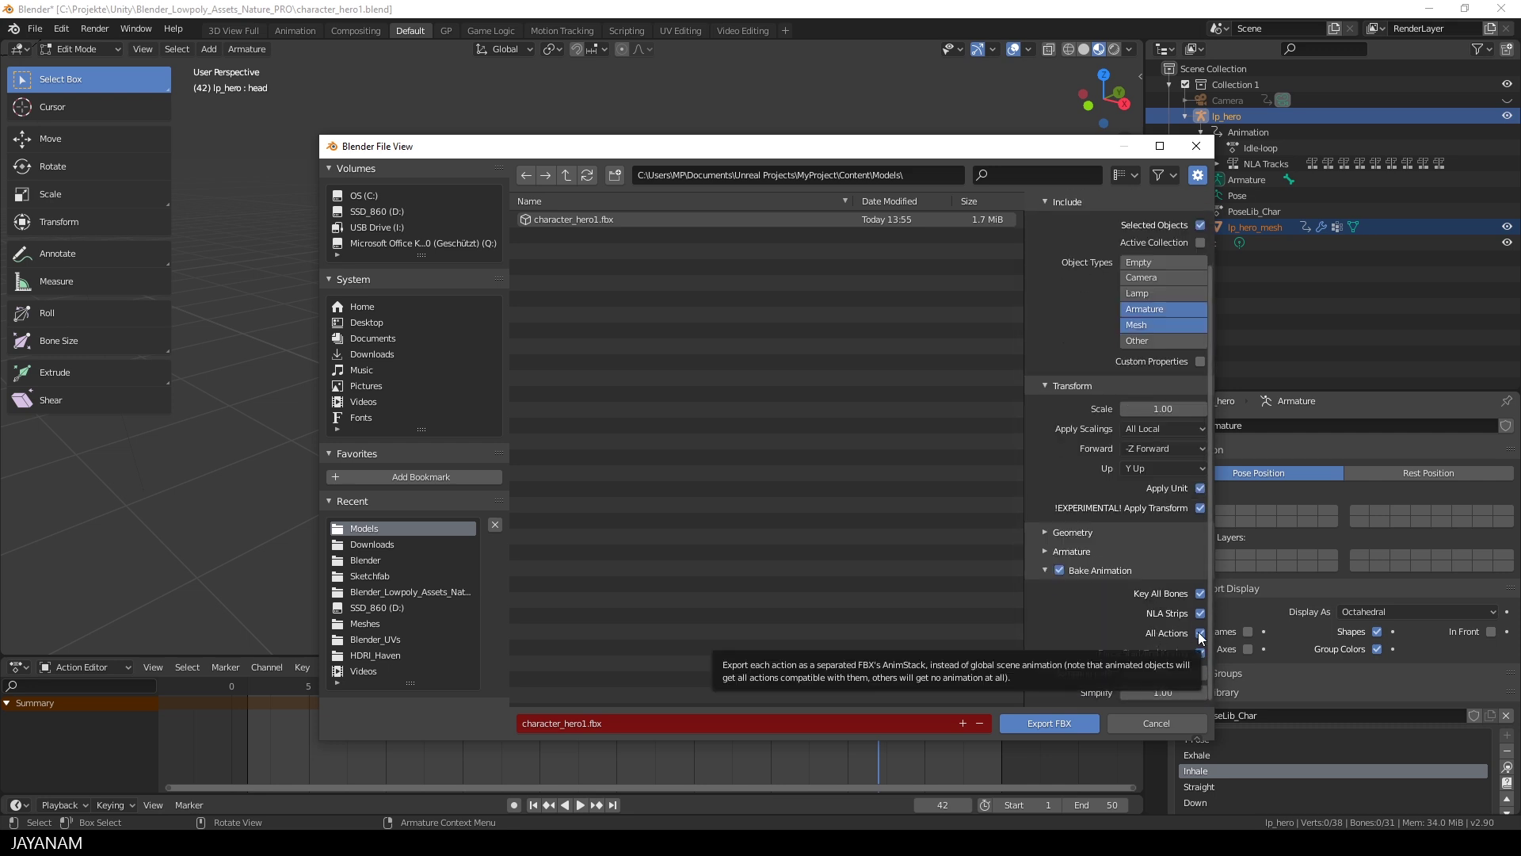
click(1043, 569)
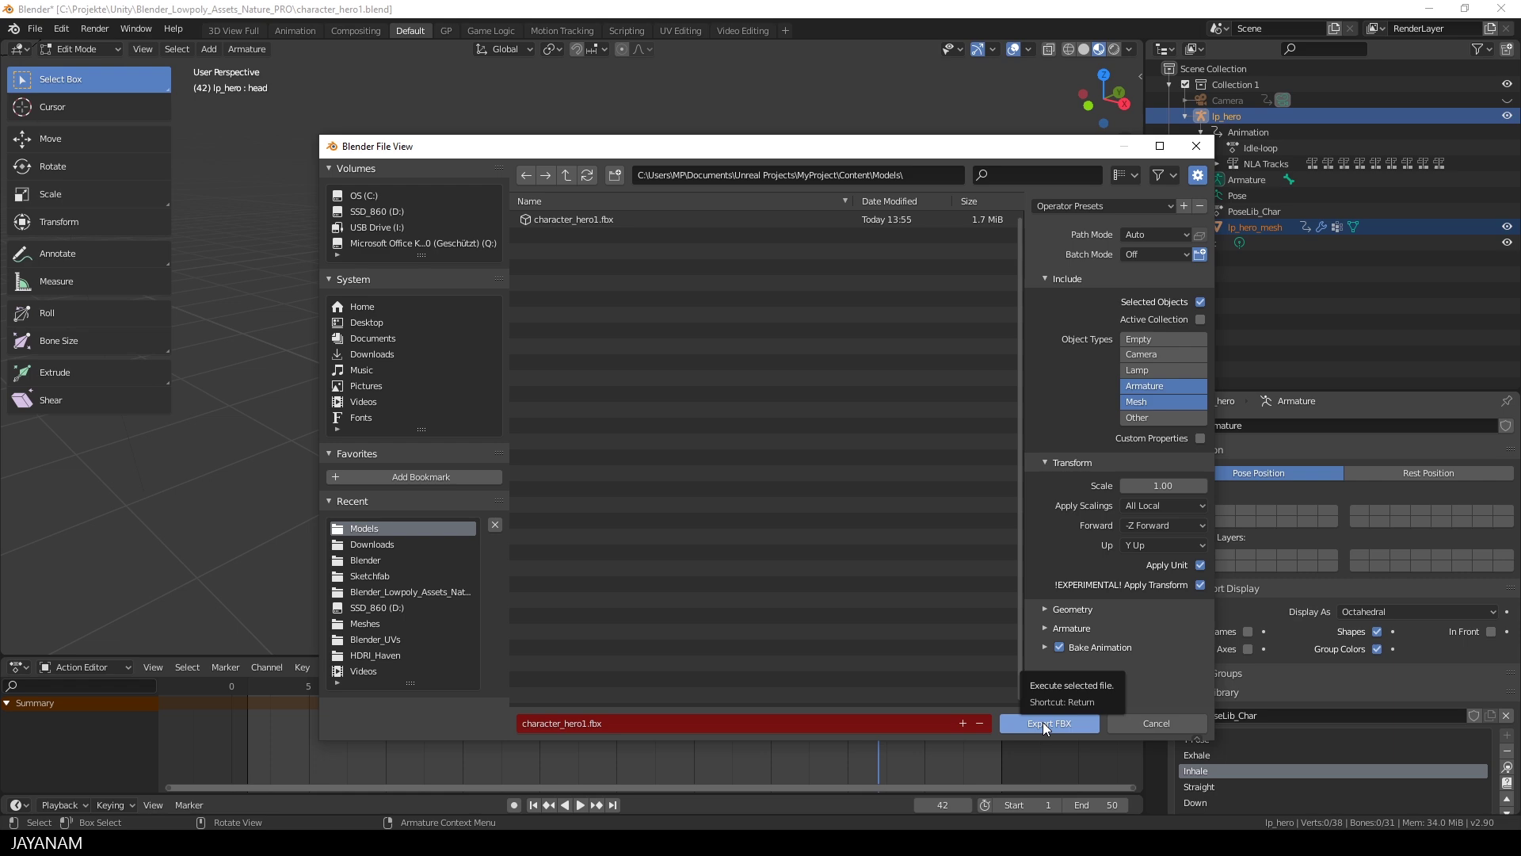
click(591, 221)
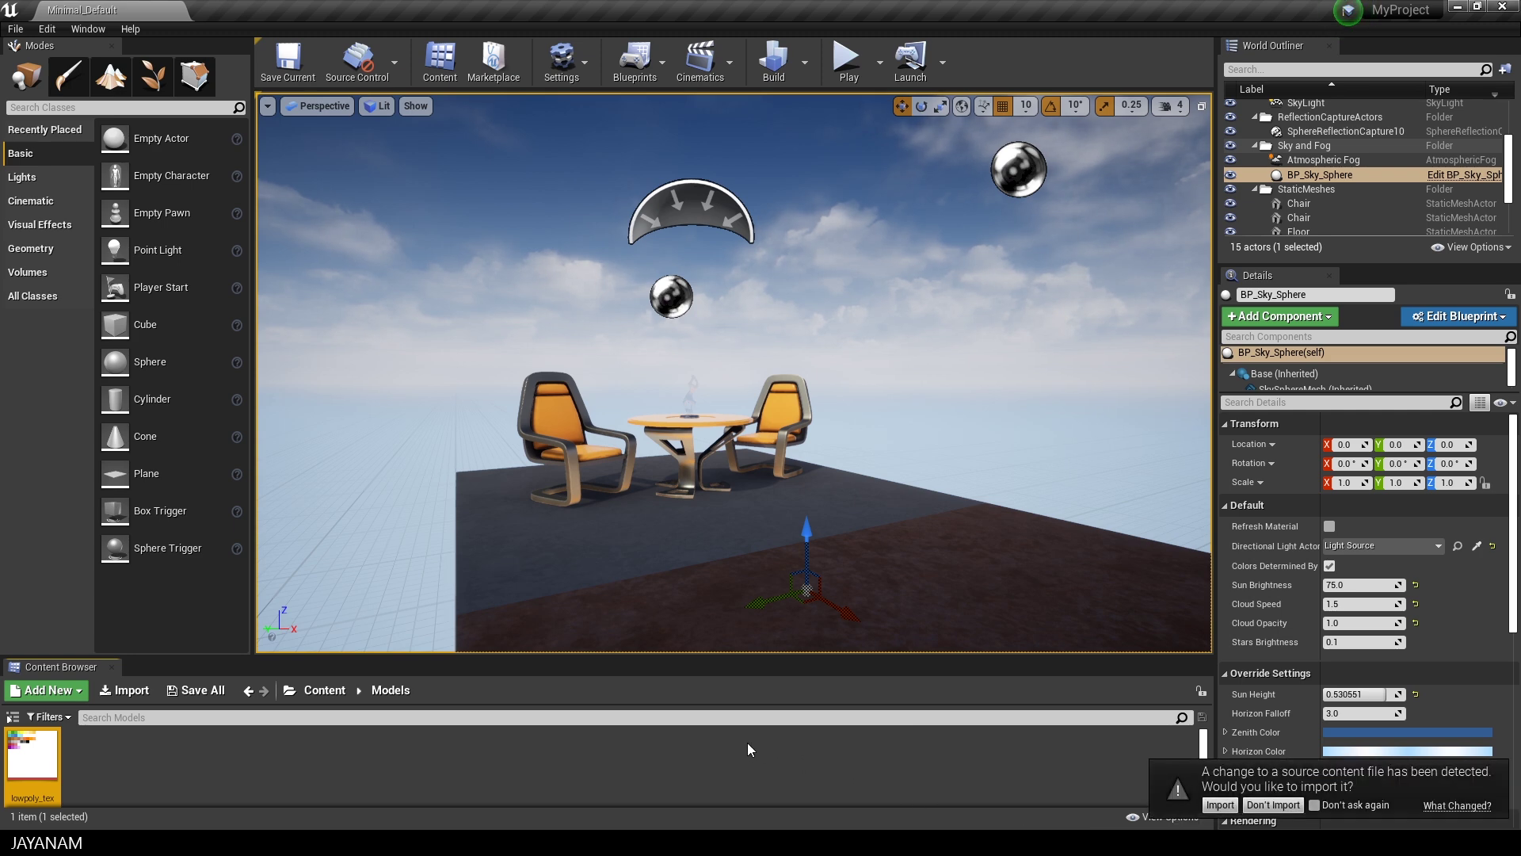
Import the changed character_hero1.fbx as a skeletal mesh with its animations into Models.
click(1218, 805)
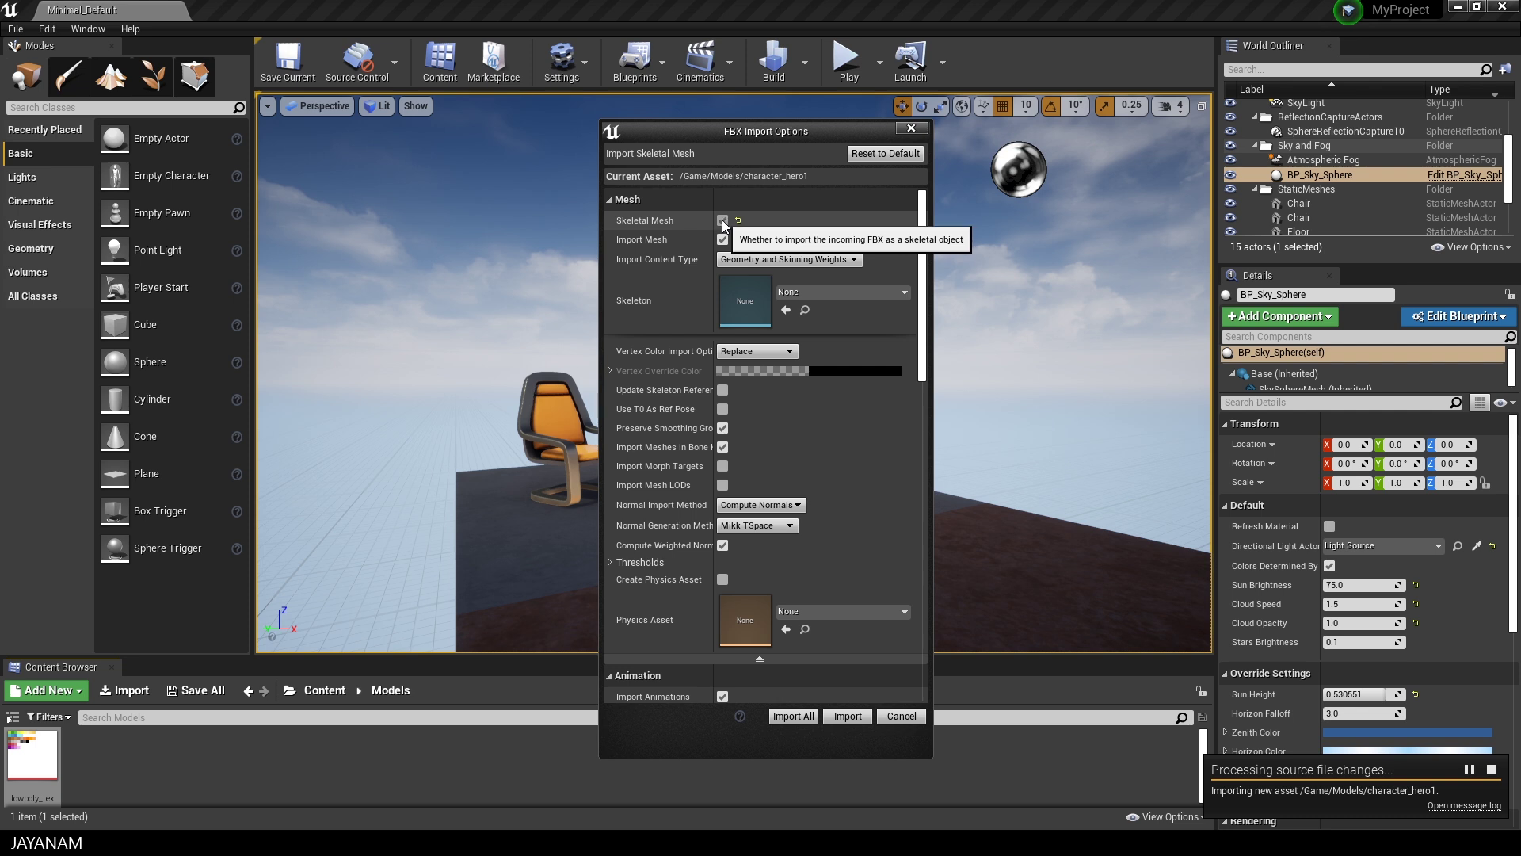
drag(922, 336, 924, 411)
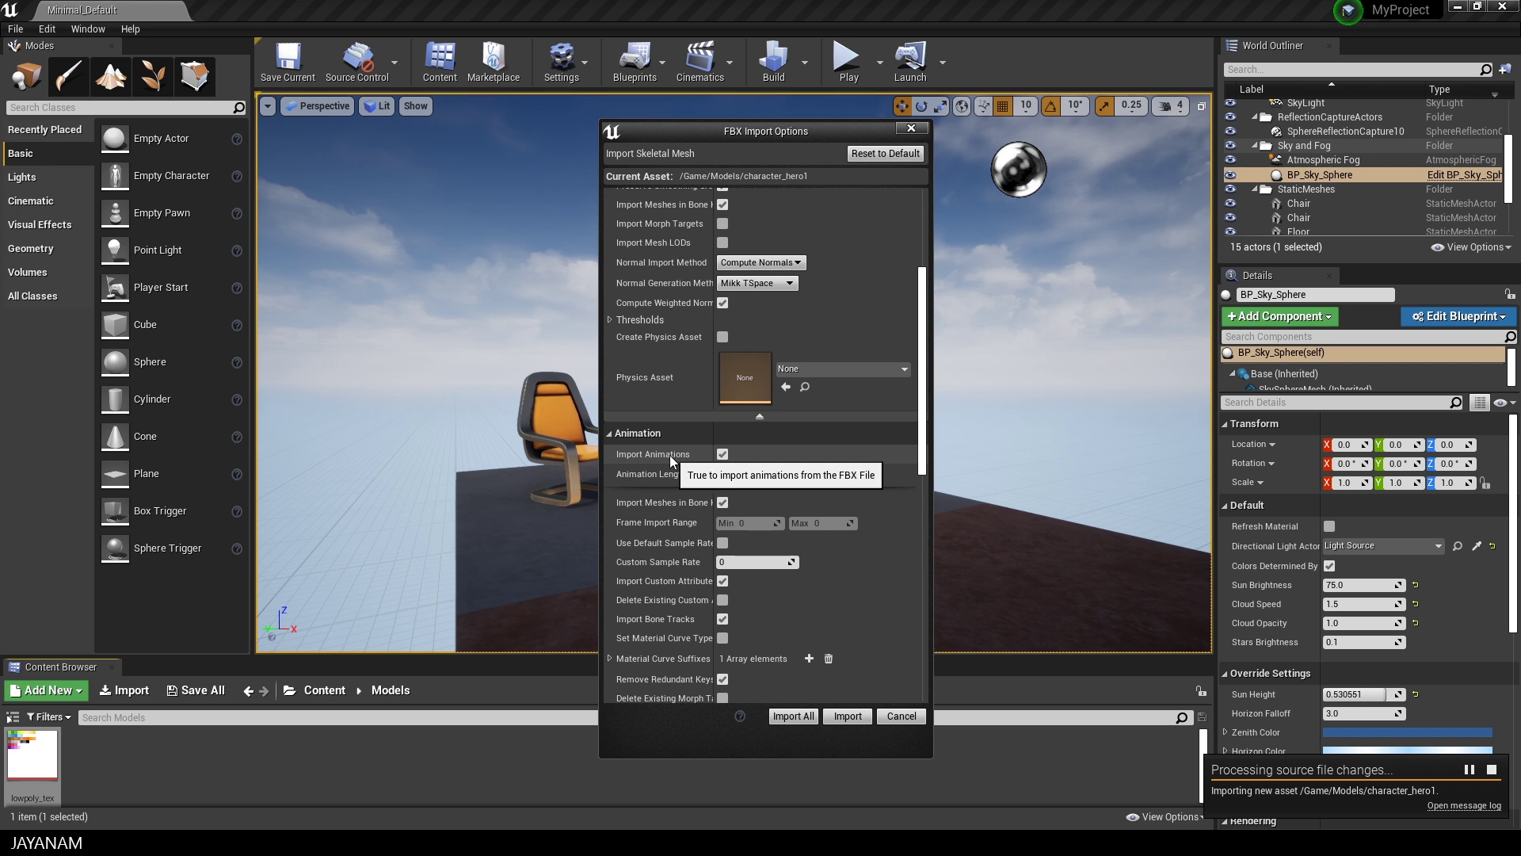
click(847, 716)
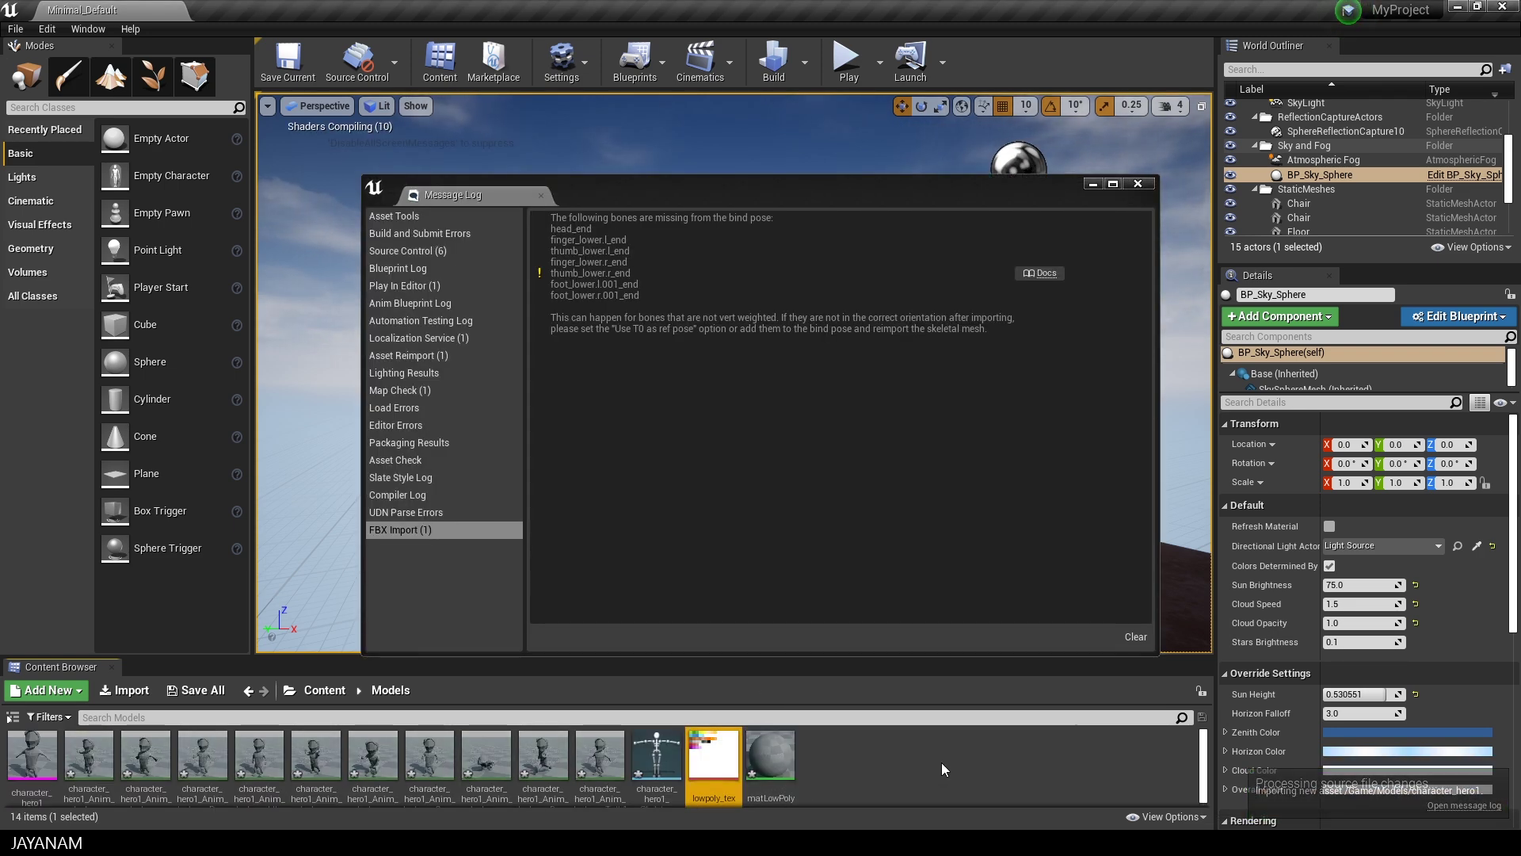
Clear the FBX import warnings for character_hero1 and close the Message Log.
click(33, 756)
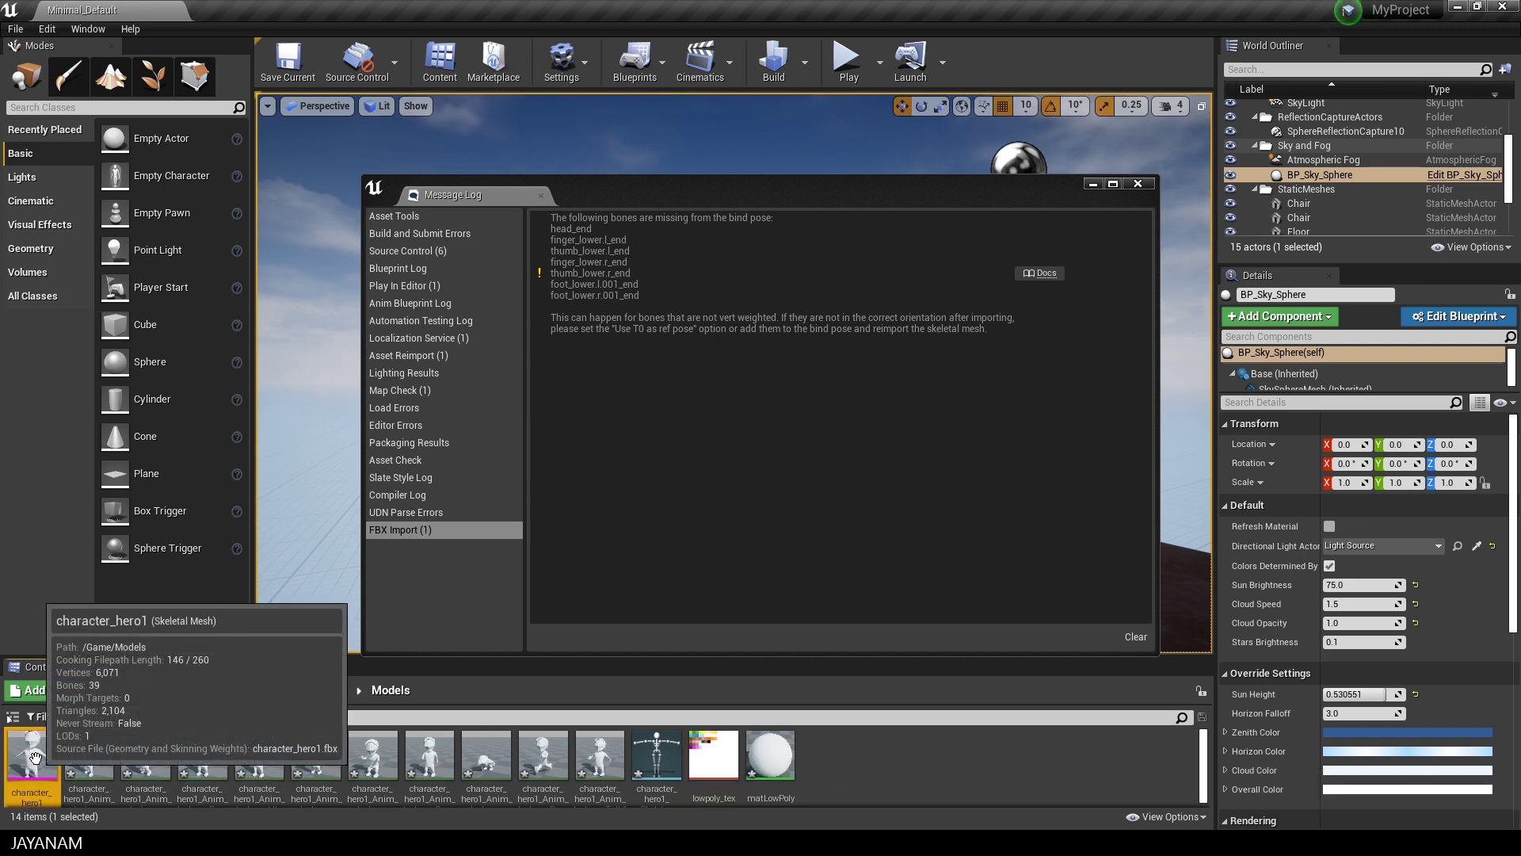
click(1135, 636)
click(1139, 186)
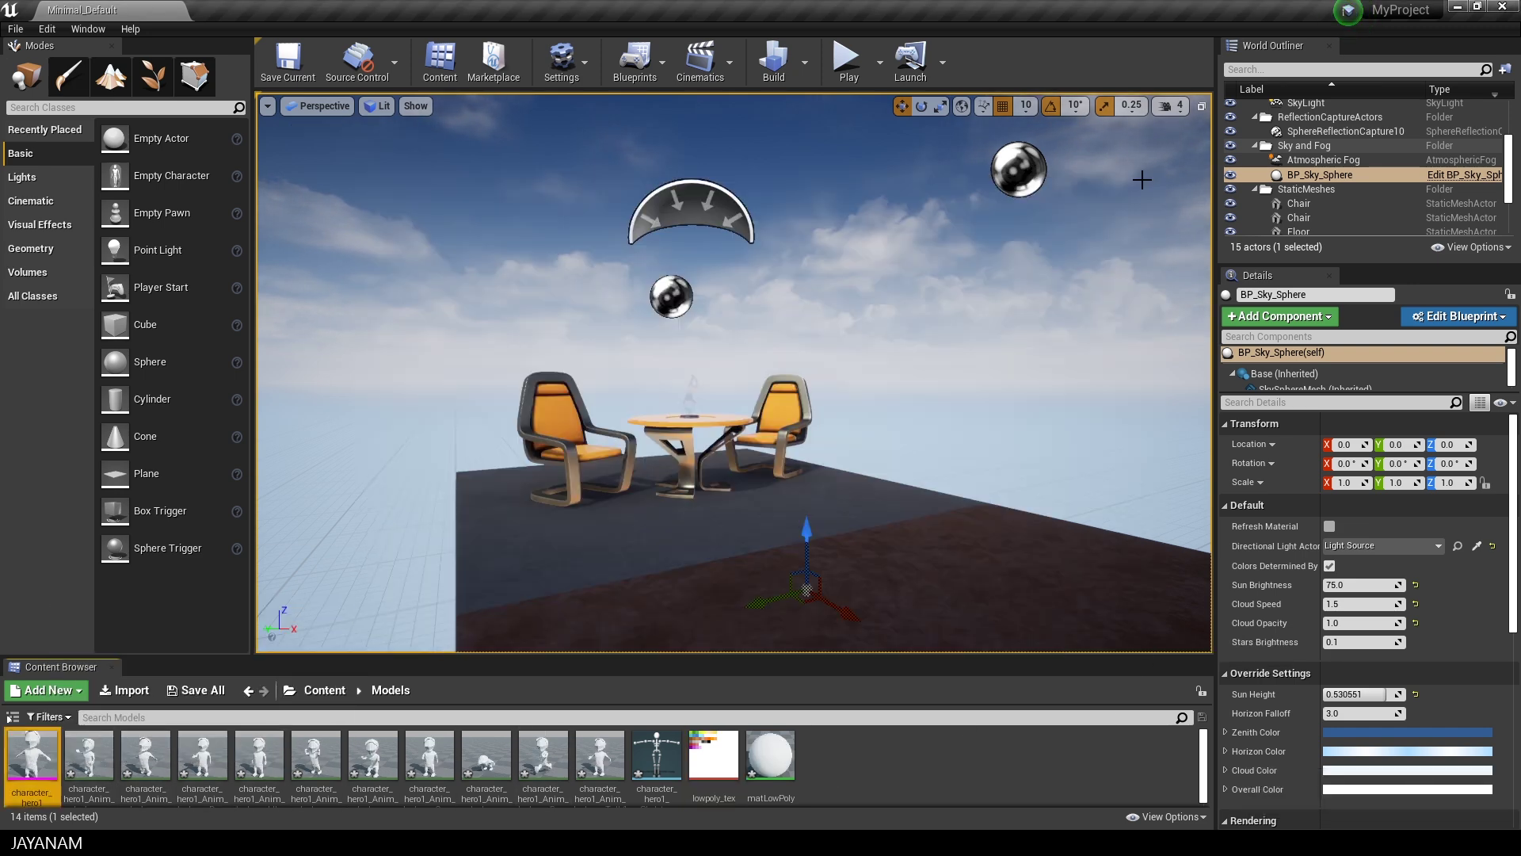
In matLowPoly, replace the flat colour parameter with lowpoly_tex wired into Base Color, then apply and save.
double_click(772, 756)
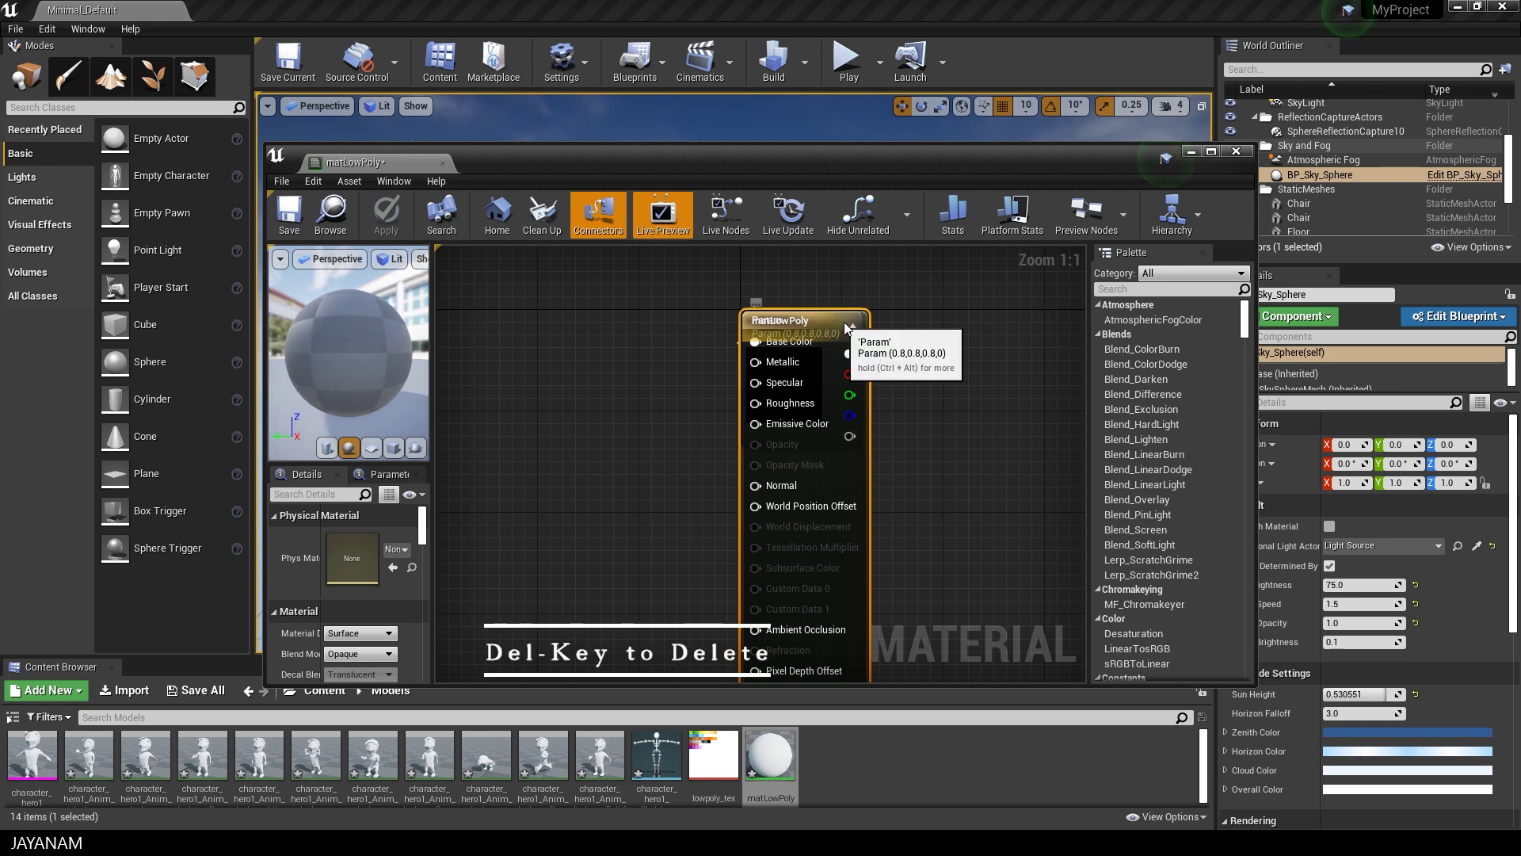
drag(843, 464, 958, 463)
drag(765, 326, 547, 344)
key(Delete)
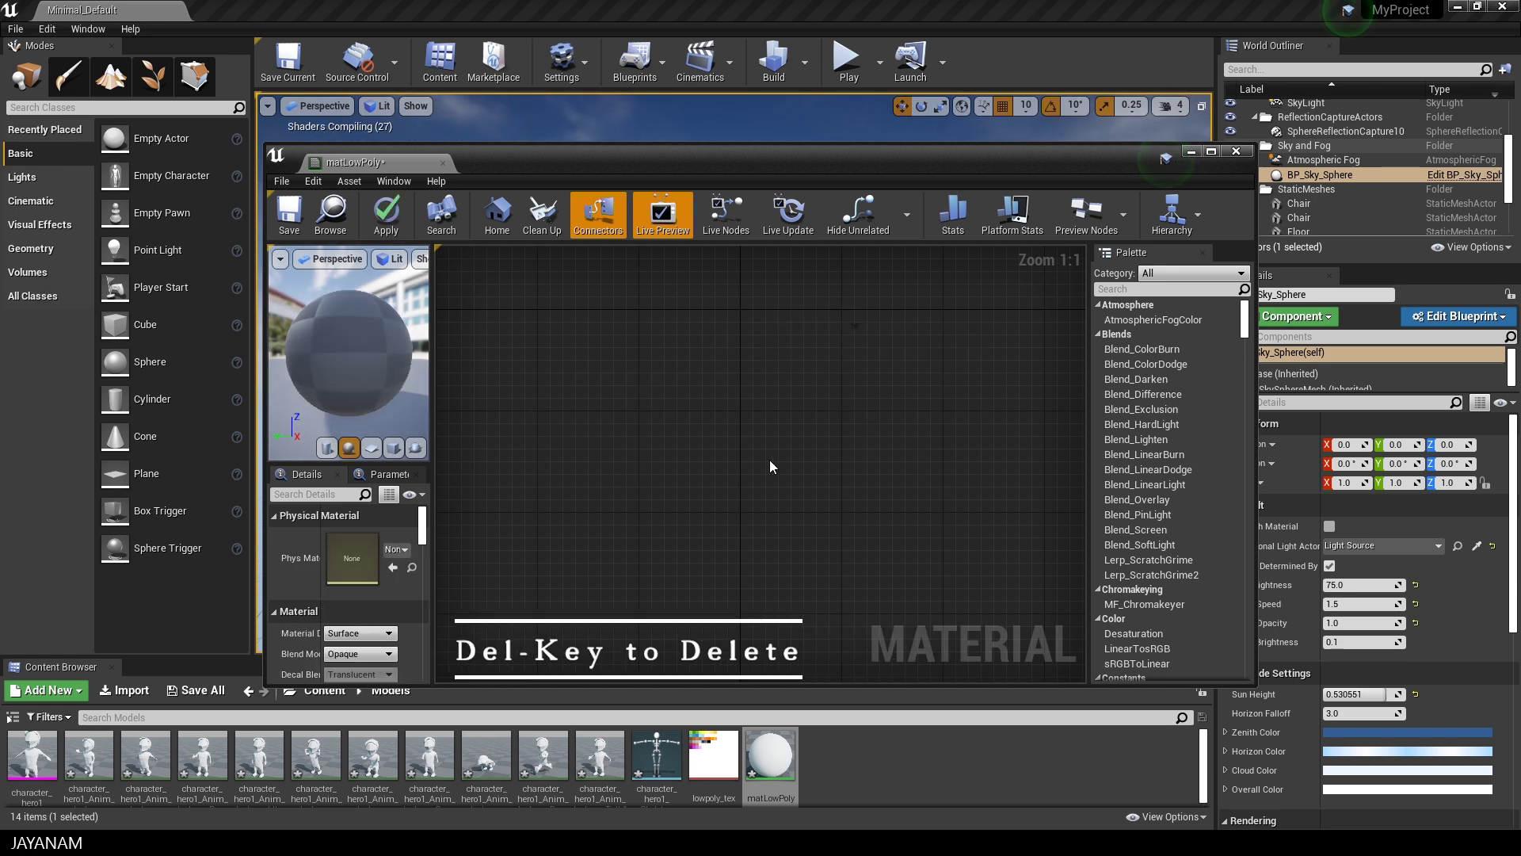
drag(713, 757, 590, 396)
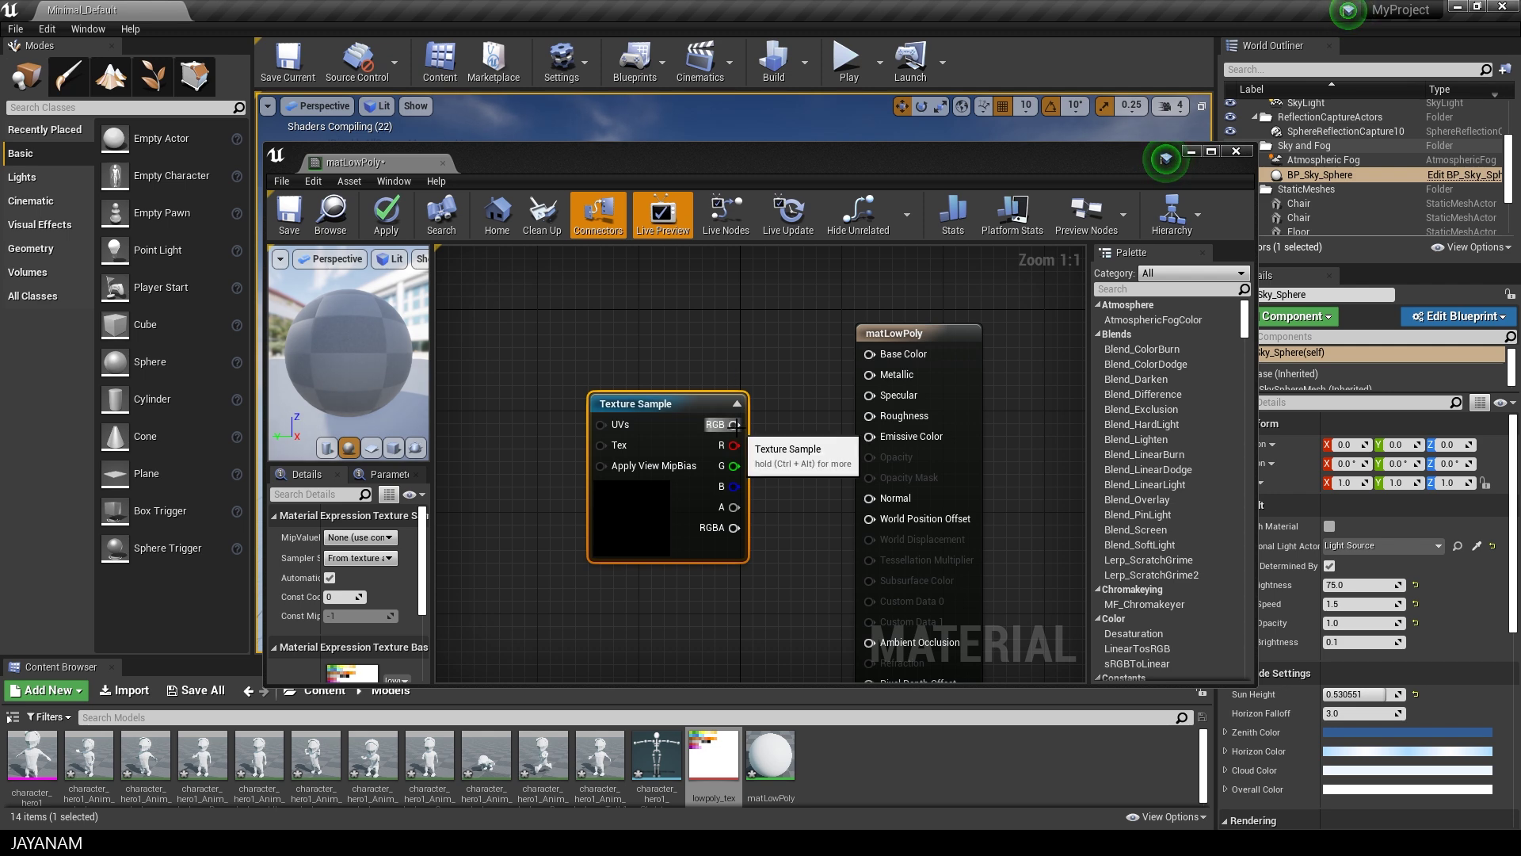
drag(734, 424, 870, 354)
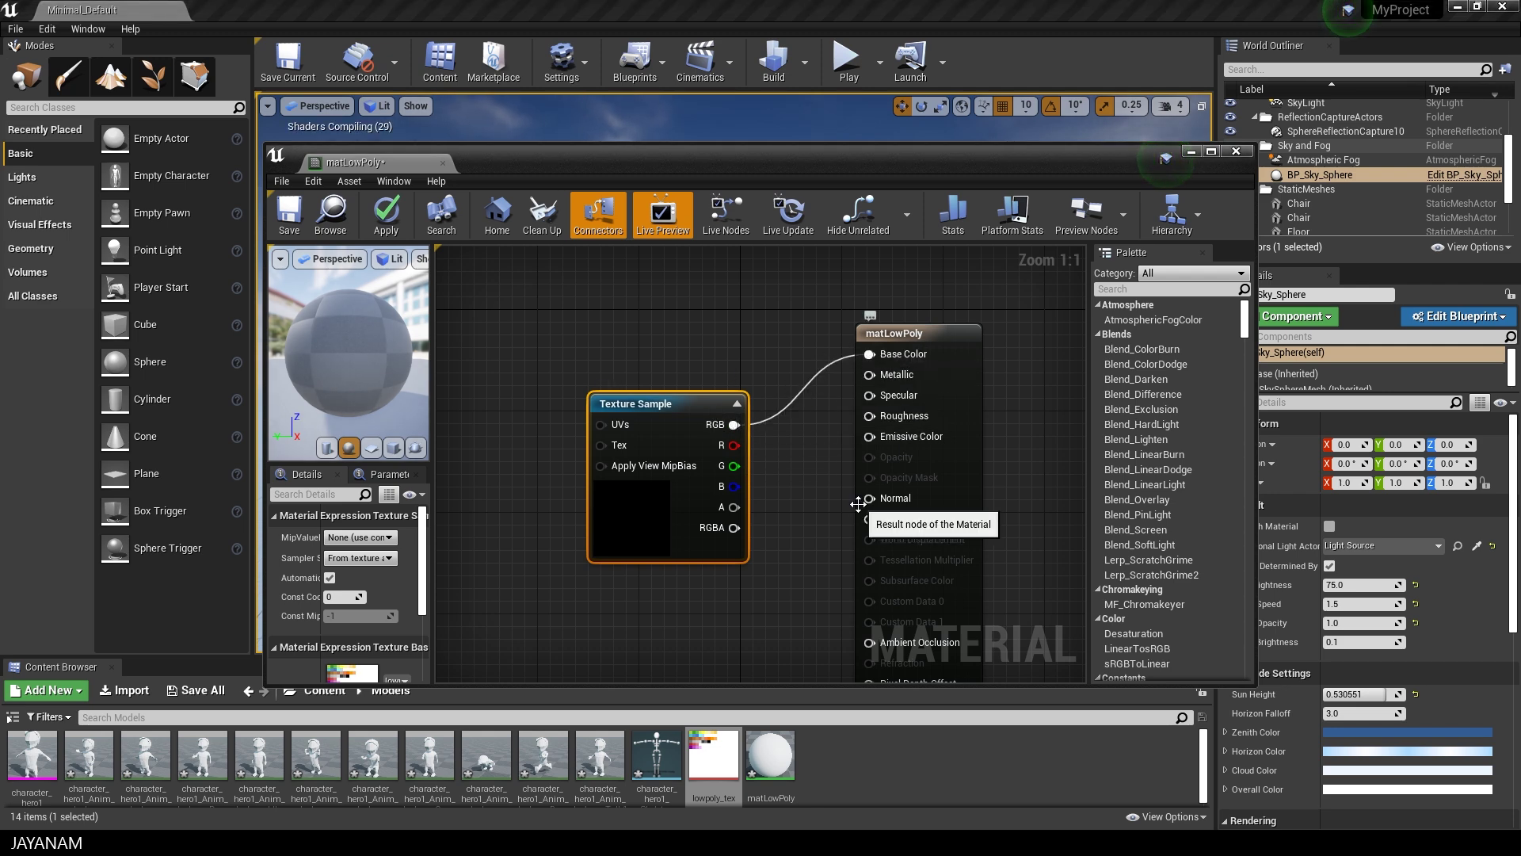
click(387, 215)
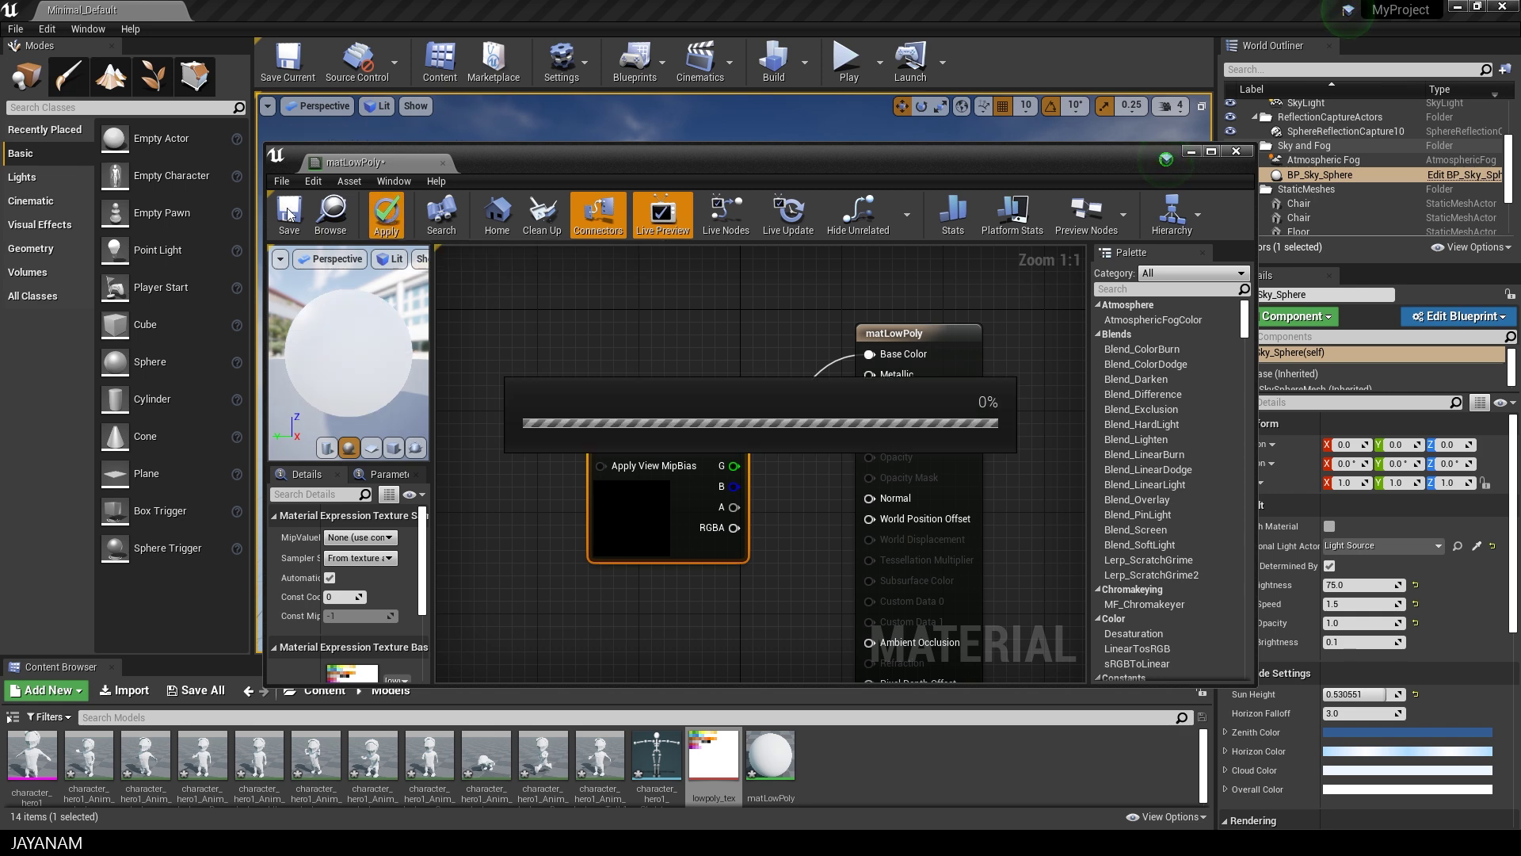
click(289, 214)
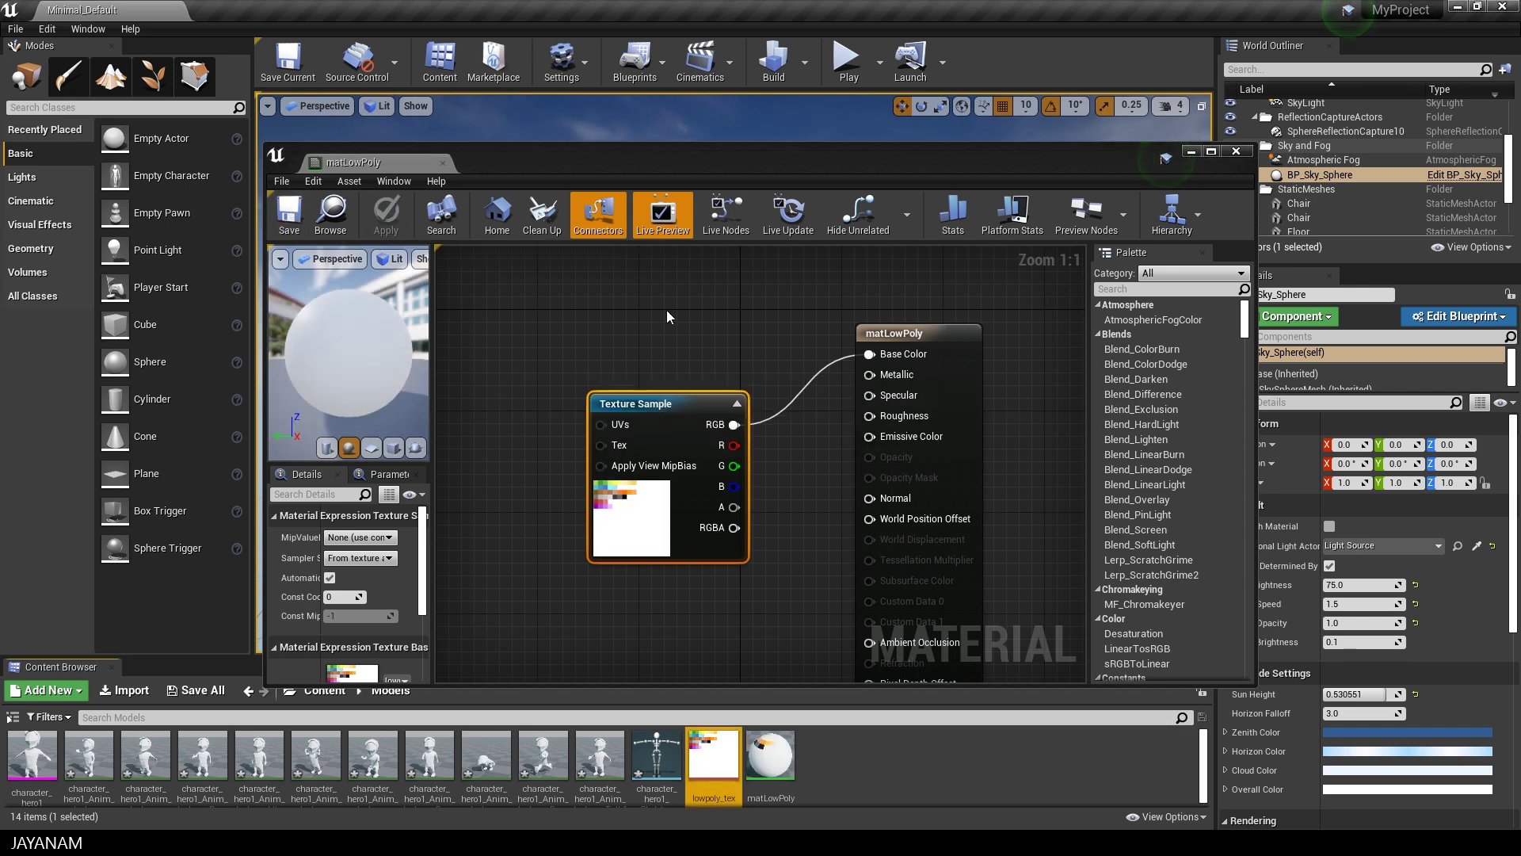
click(1235, 151)
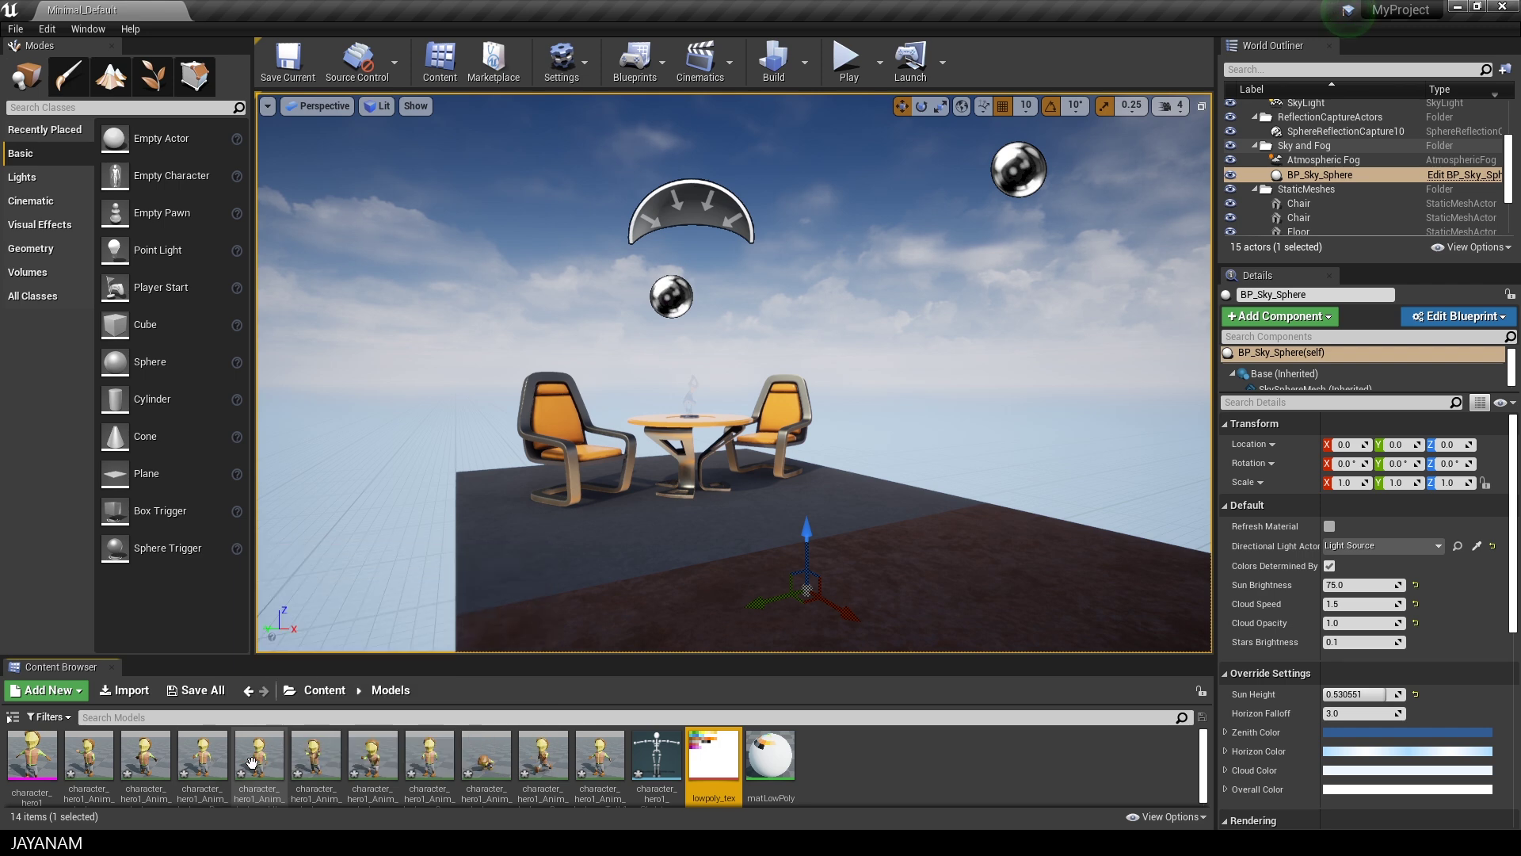
Place the Idle-loop animation beside the table and rotate it to -50° yaw toward the camera.
drag(252, 762, 745, 532)
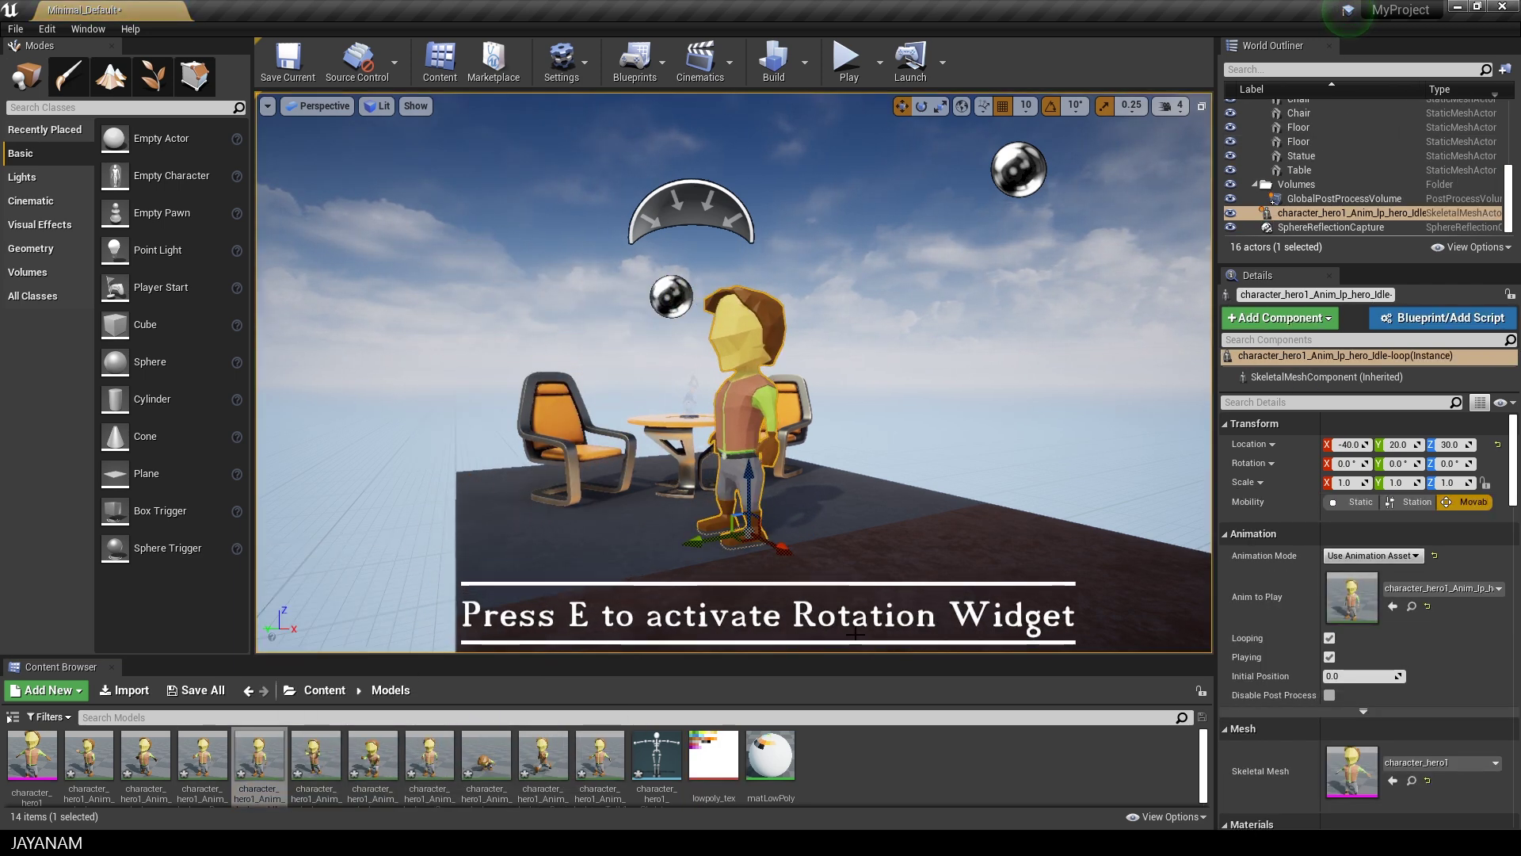
key(e)
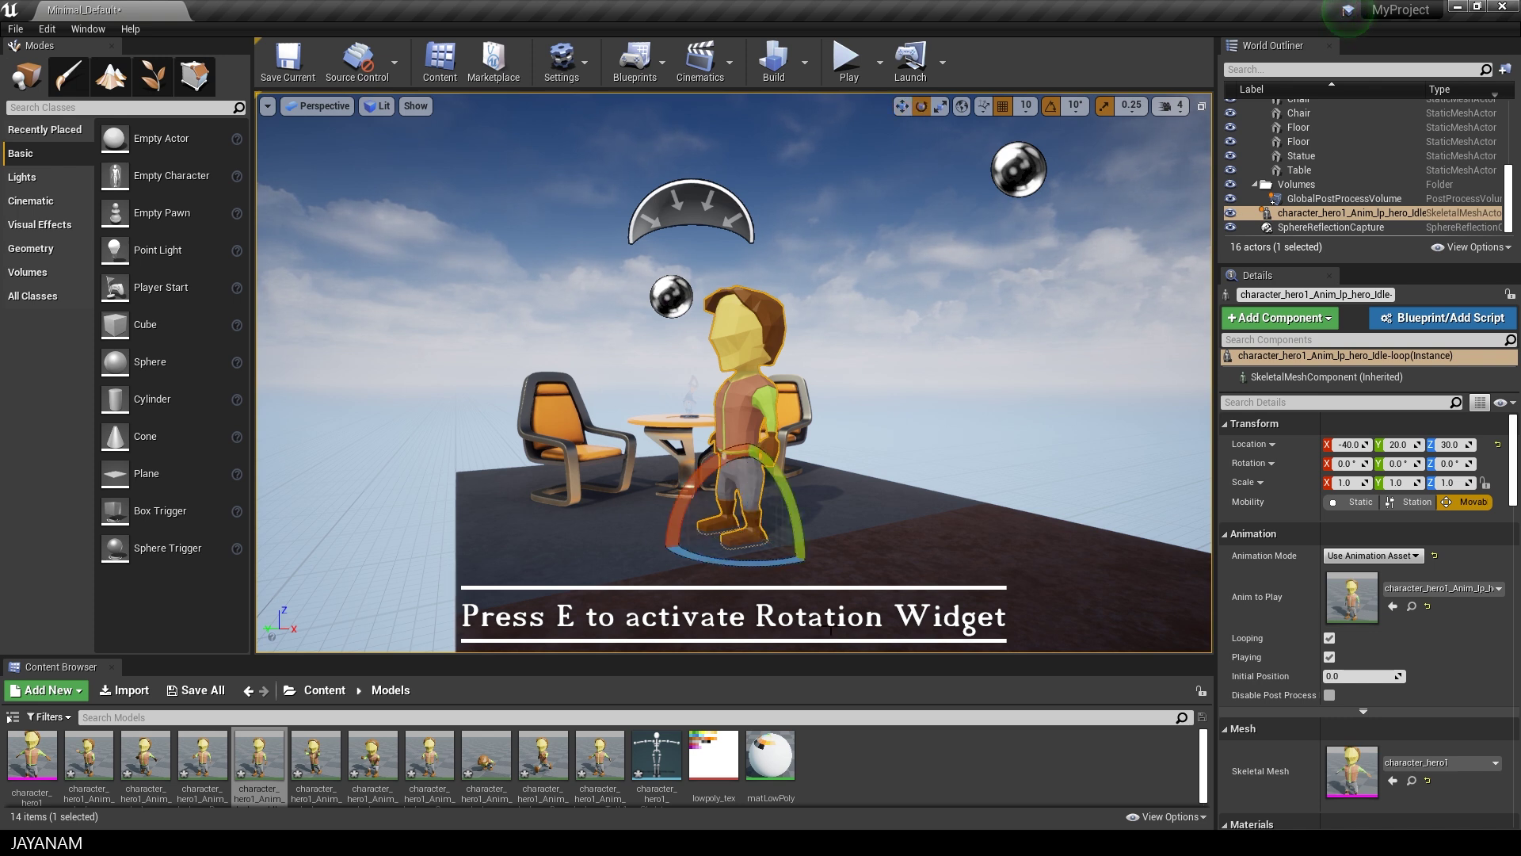
drag(711, 559, 856, 540)
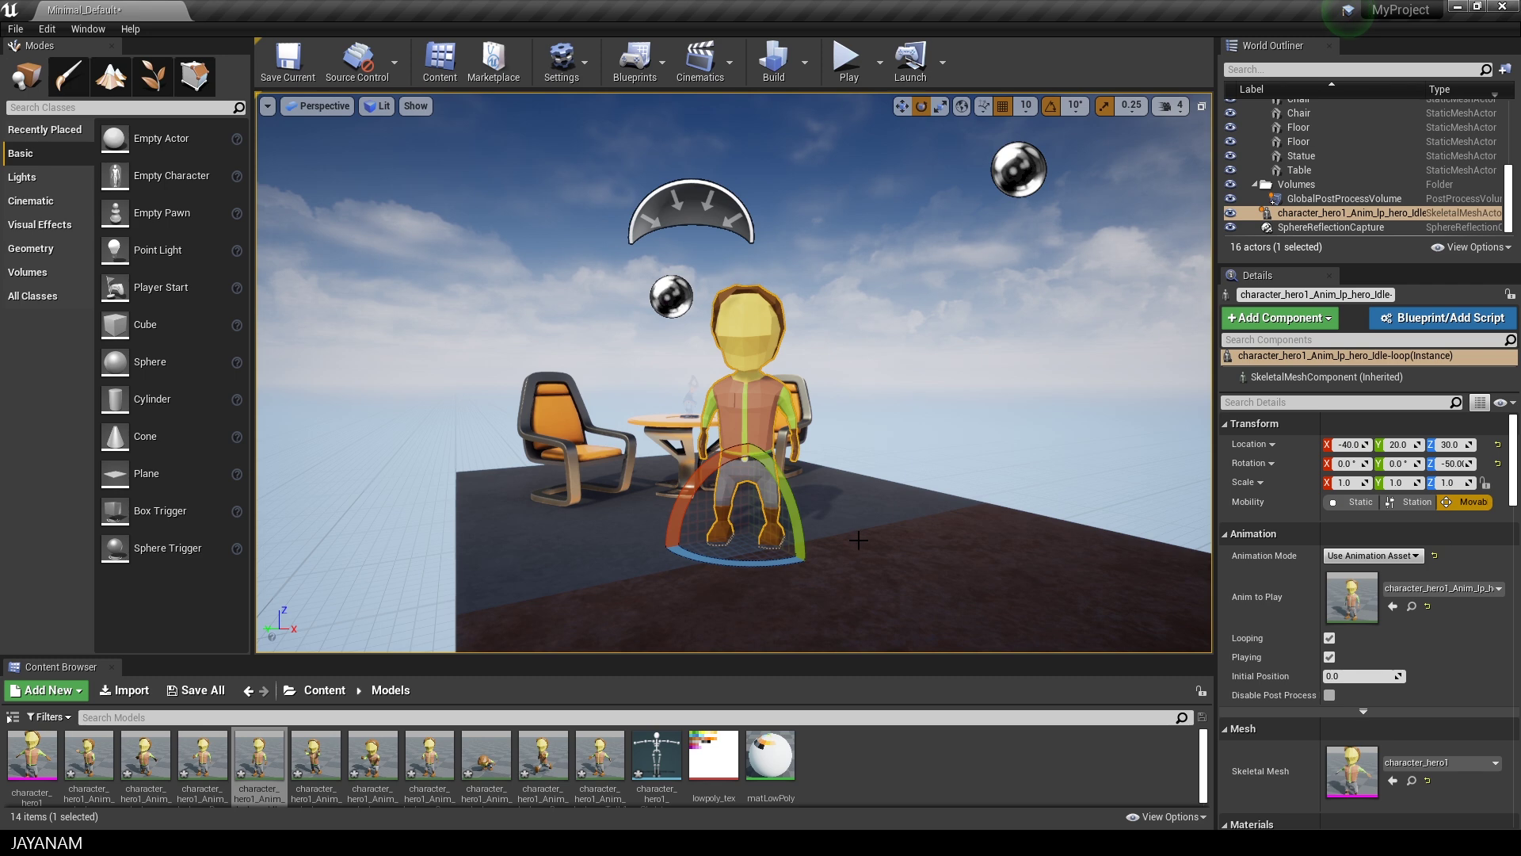
Play the level and move the camera in and out to view the idling hero.
click(850, 63)
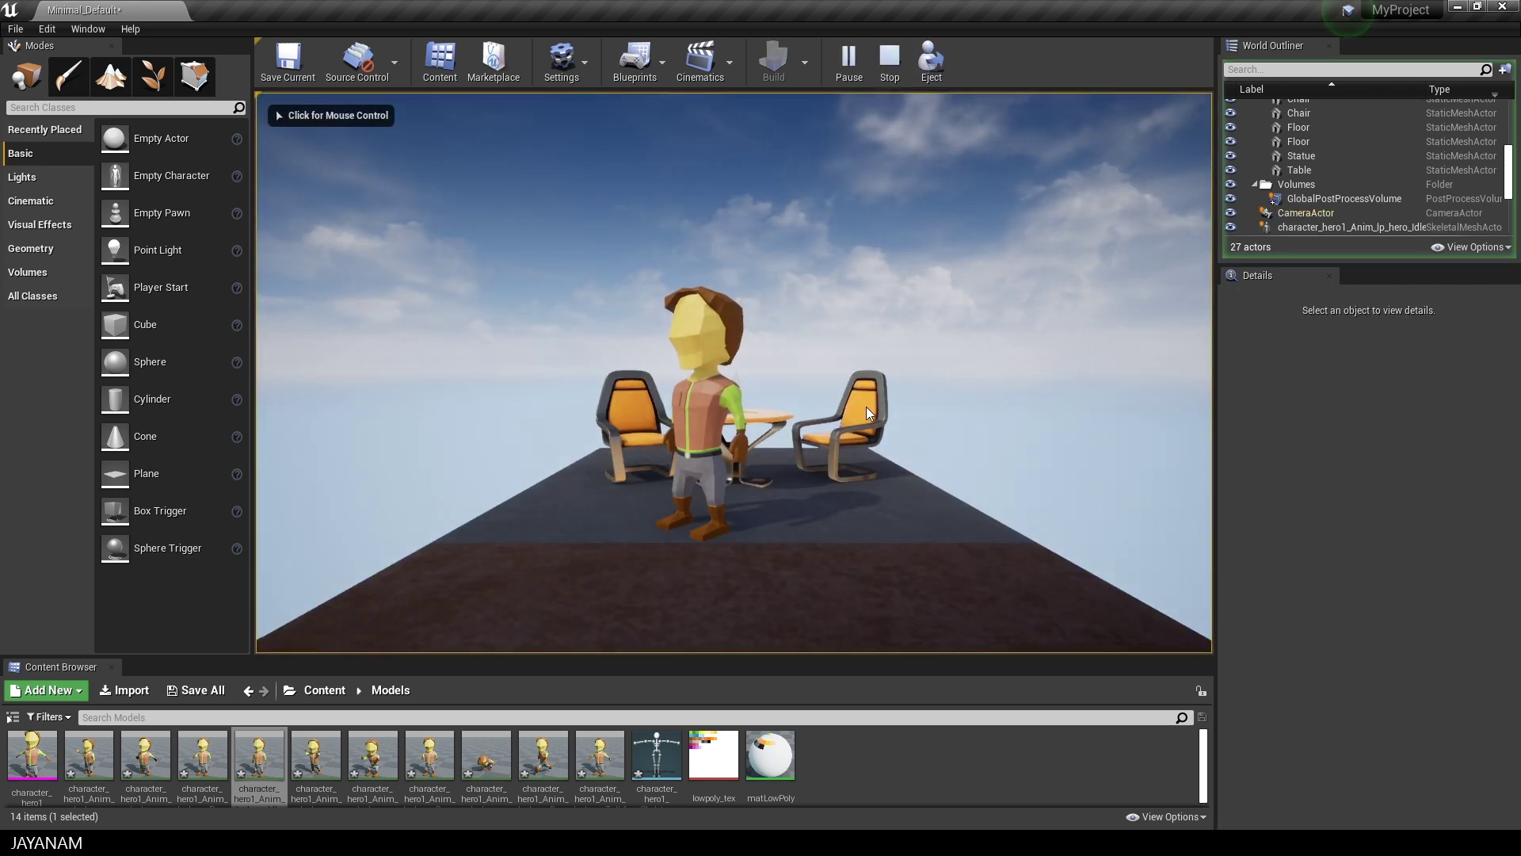
click(824, 428)
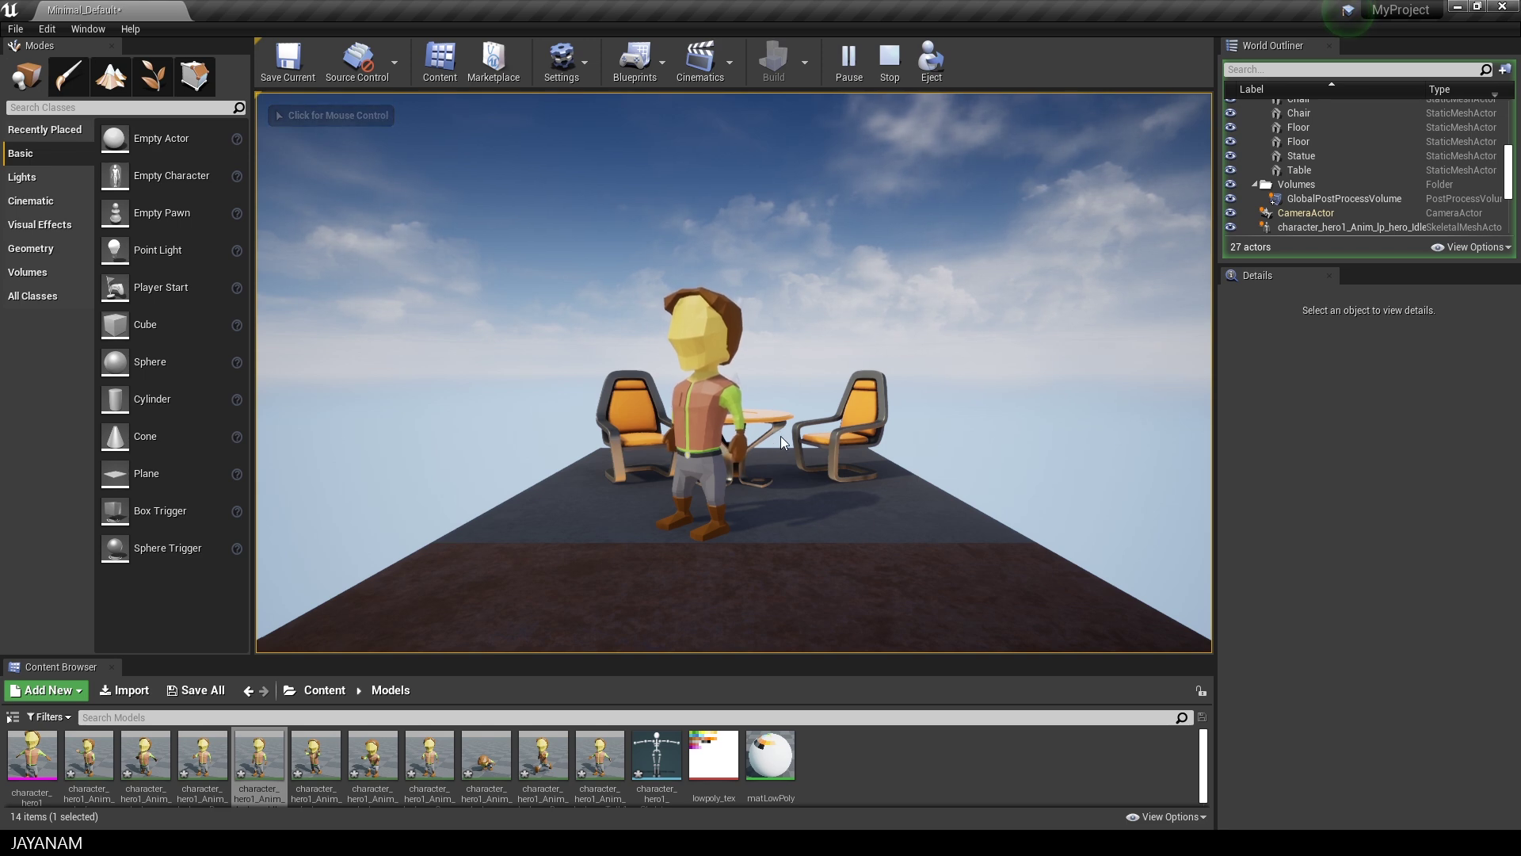
key(w)
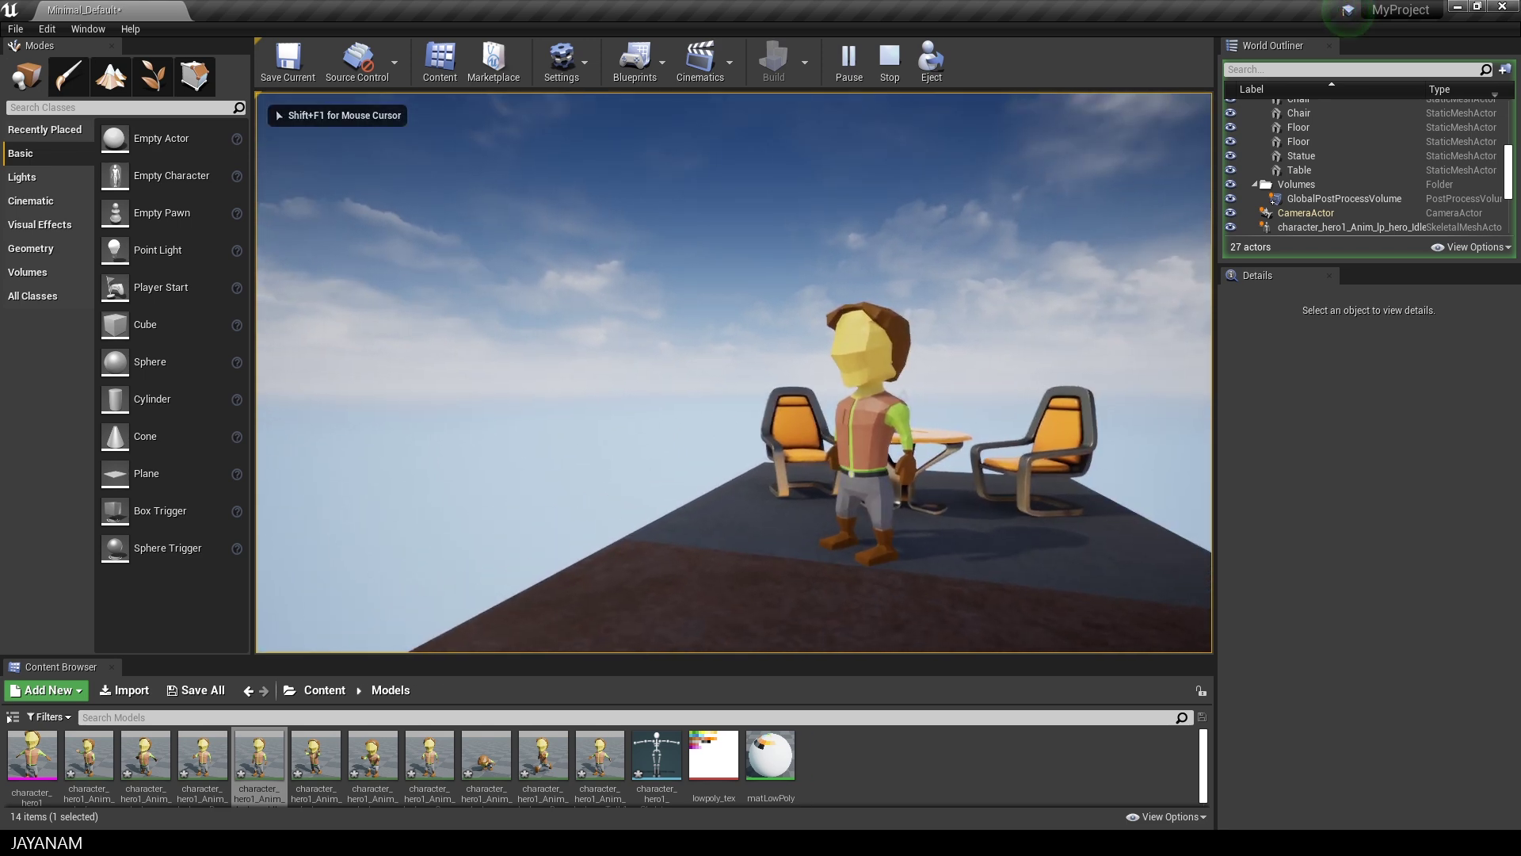
key(s)
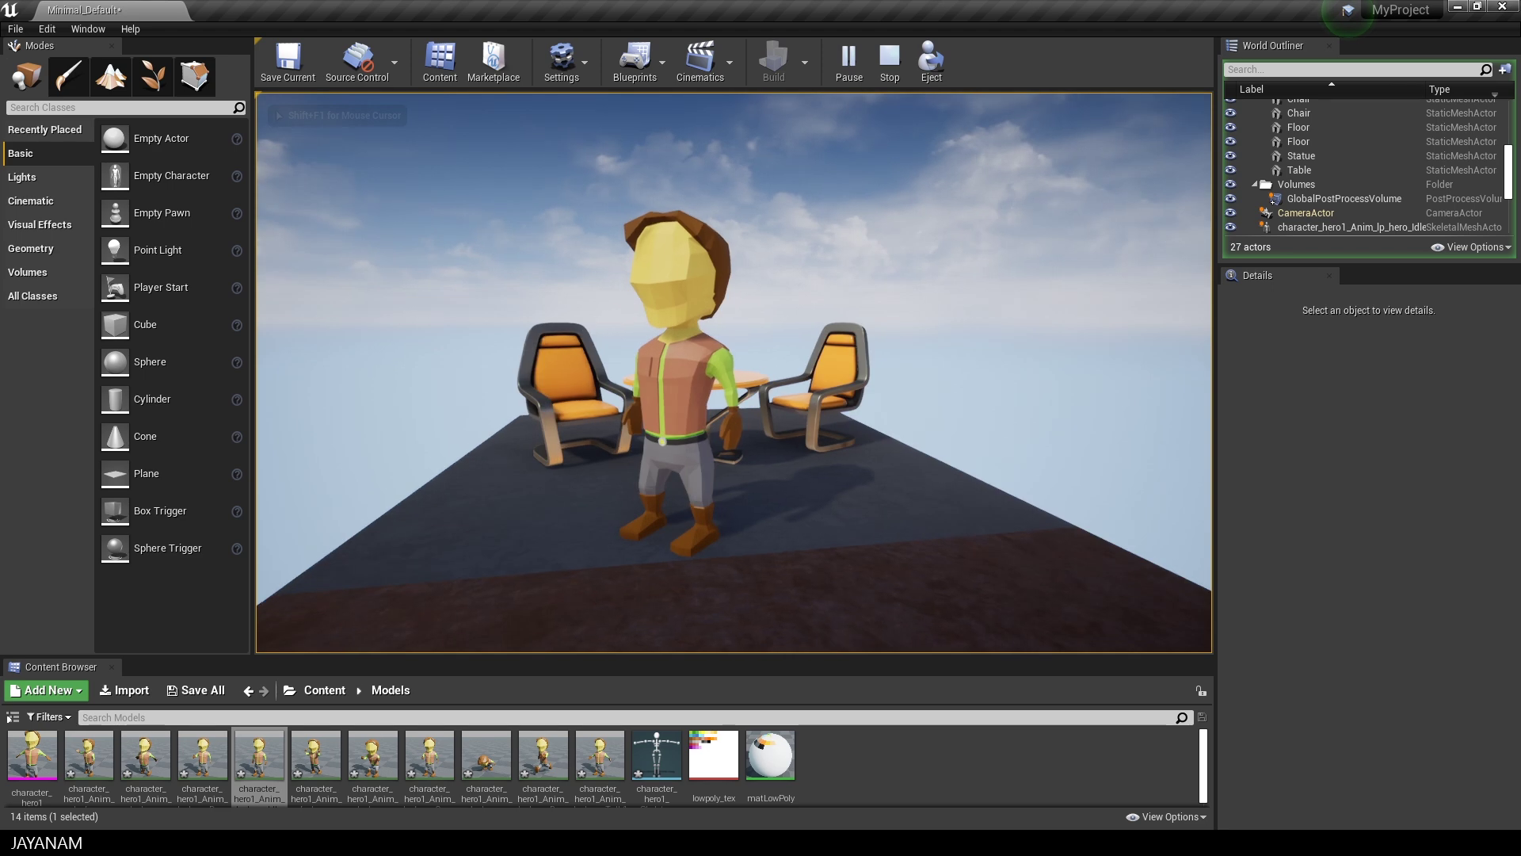